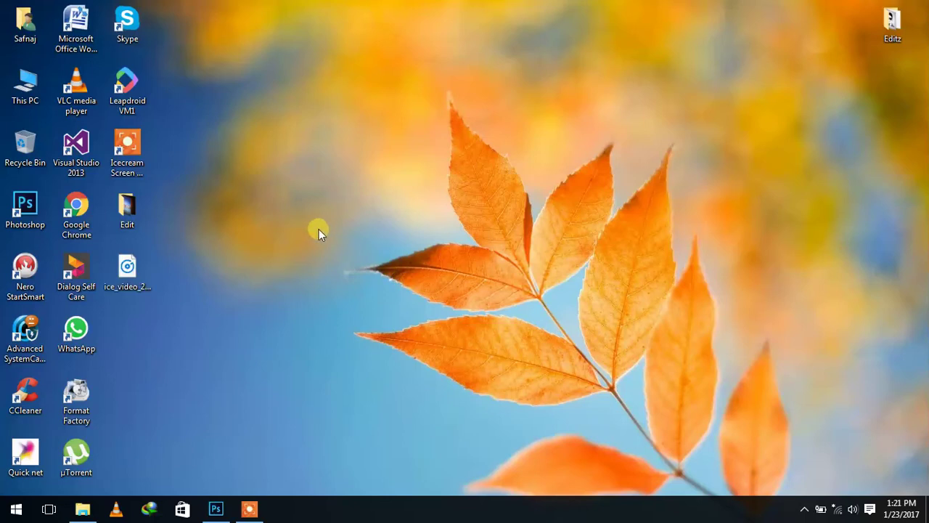
# Preview photo 20160921_125714 from the Edit folder and drag it to Photoshop's taskbar icon.
pyautogui.rightClick(318, 229)
pyautogui.click(354, 267)
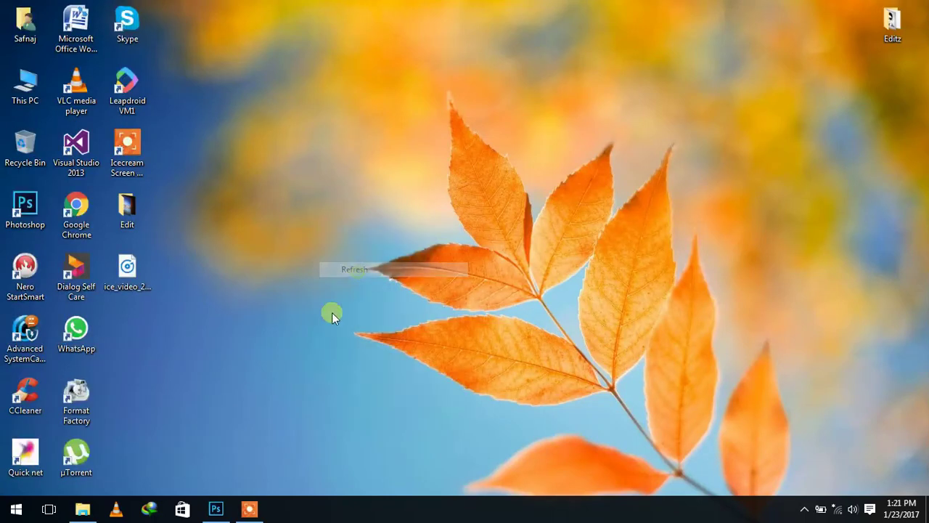
pyautogui.doubleClick(127, 211)
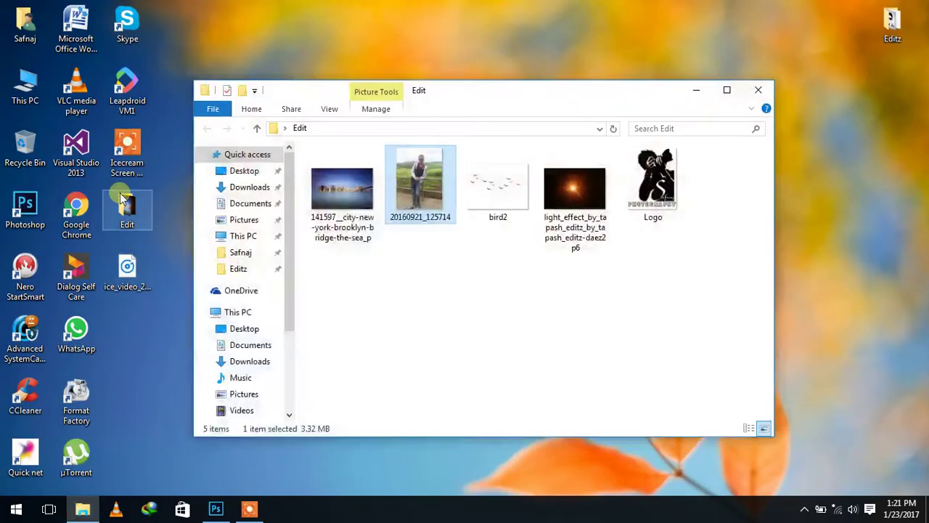
pyautogui.doubleClick(397, 193)
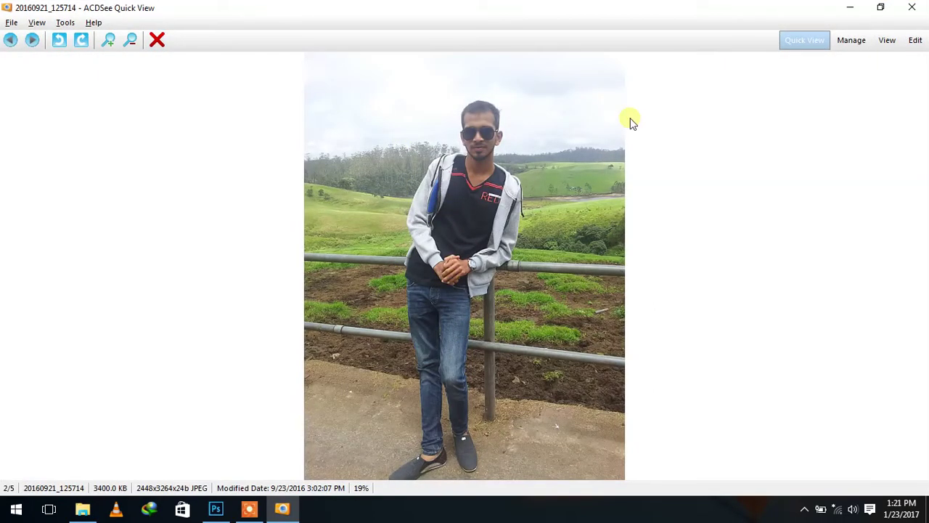
pyautogui.click(911, 7)
pyautogui.moveTo(436, 175); pyautogui.dragTo(225, 516)
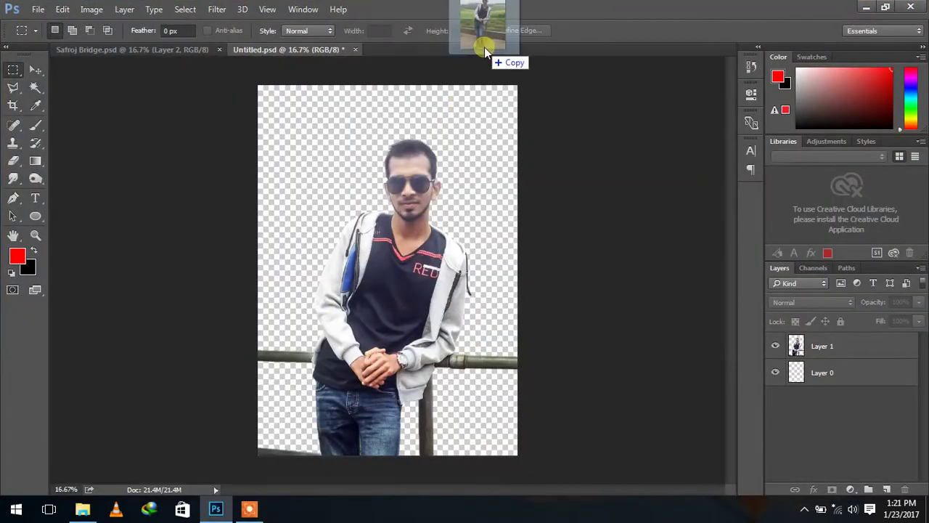
# Open the man's photo as its own document, zoom in on his jeans, and select the Pen tool.
pyautogui.moveTo(225, 516); pyautogui.dragTo(485, 48)
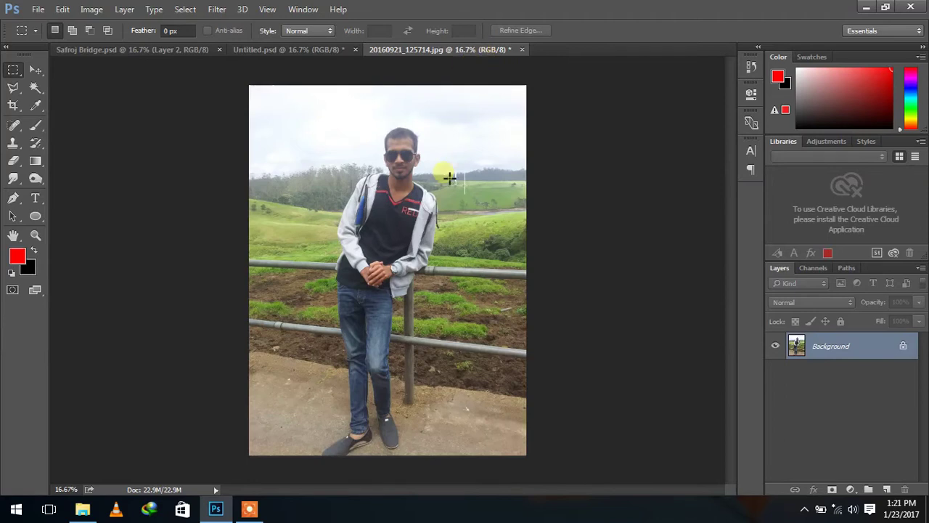
pyautogui.hotkey('ctrl', '+')
pyautogui.hotkey('ctrl', '+')
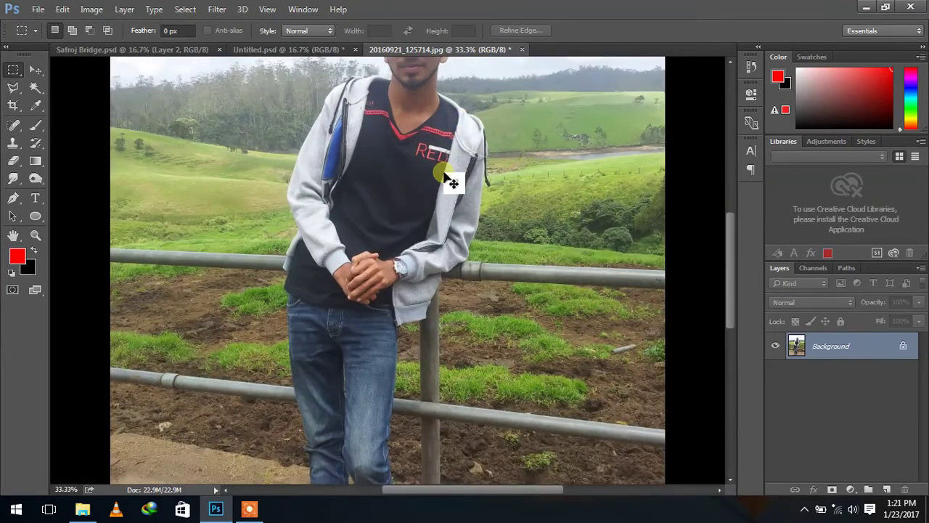
pyautogui.hotkey('ctrl', '+')
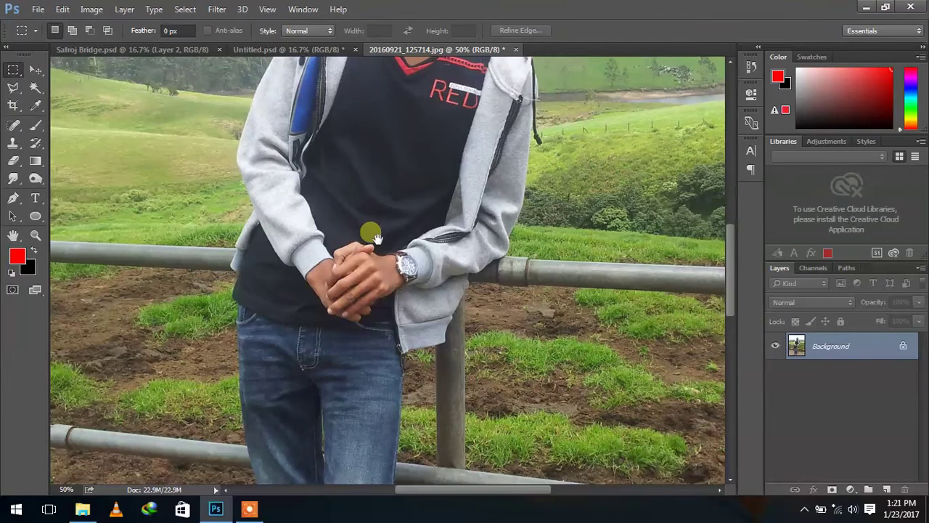
pyautogui.moveTo(369, 230); pyautogui.dragTo(465, 118)
pyautogui.moveTo(411, 318)
pyautogui.mouseDown()
pyautogui.moveTo(421, 282)
pyautogui.moveTo(389, 309)
pyautogui.mouseUp()
pyautogui.hotkey('ctrl', '+')
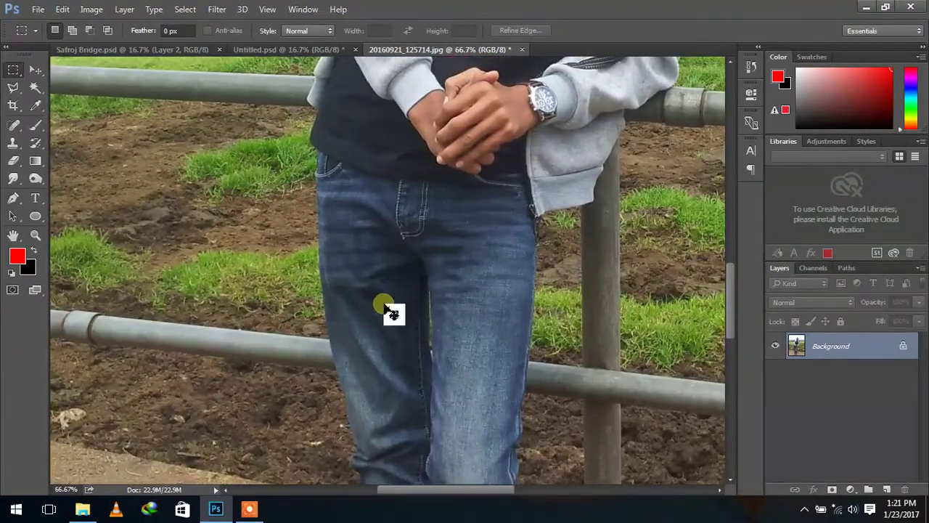
pyautogui.hotkey('ctrl', '+')
pyautogui.click(10, 199)
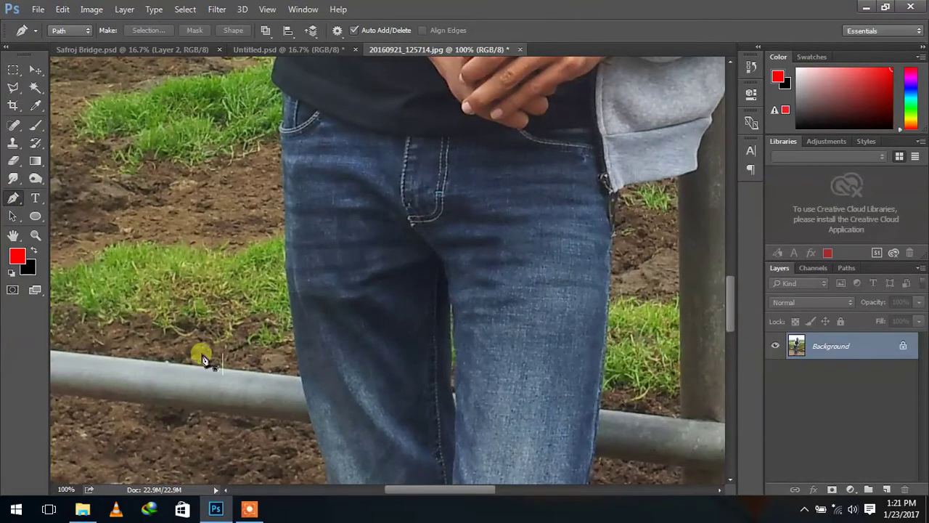
# Start the Pen outline at the jeans edge, running up to the waist and along the rail.
pyautogui.click(300, 377)
pyautogui.click(291, 308)
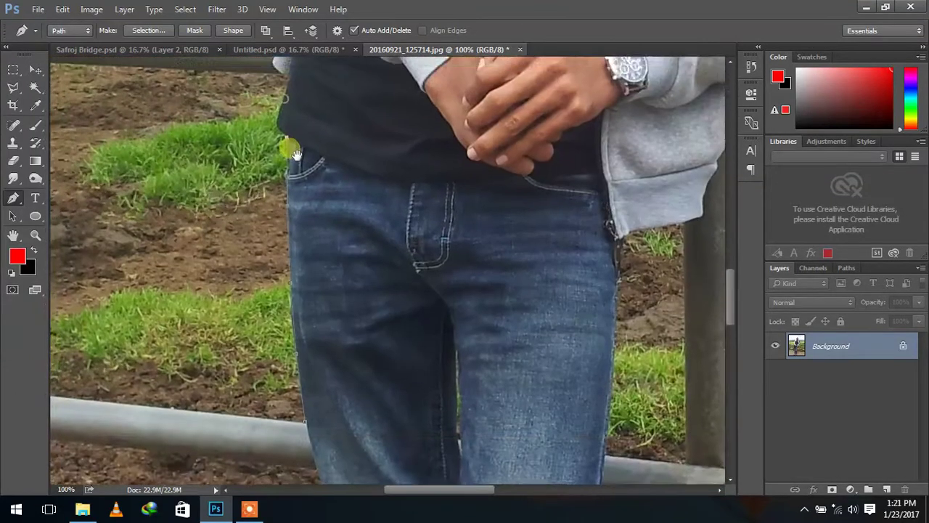
pyautogui.moveTo(291, 108); pyautogui.dragTo(311, 243)
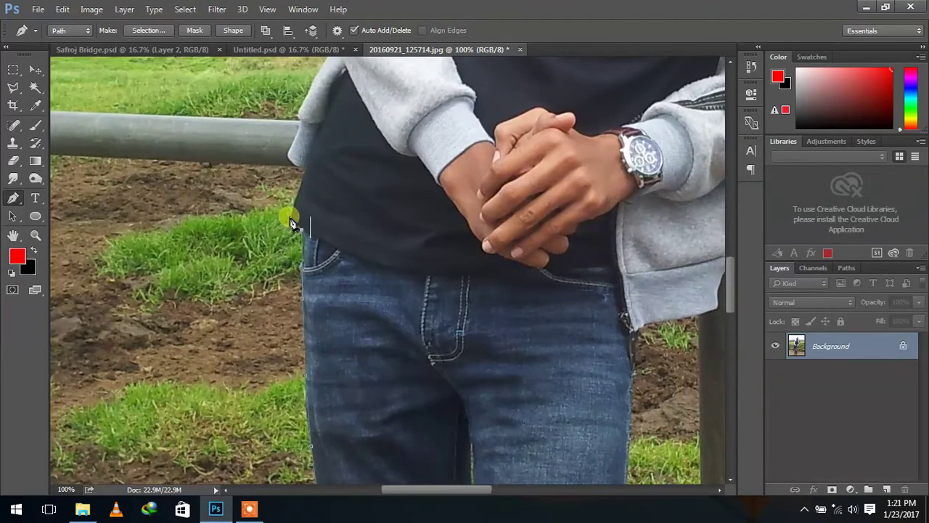
pyautogui.click(293, 217)
pyautogui.moveTo(195, 156)
pyautogui.mouseDown()
pyautogui.moveTo(380, 147)
pyautogui.moveTo(635, 169)
pyautogui.mouseUp()
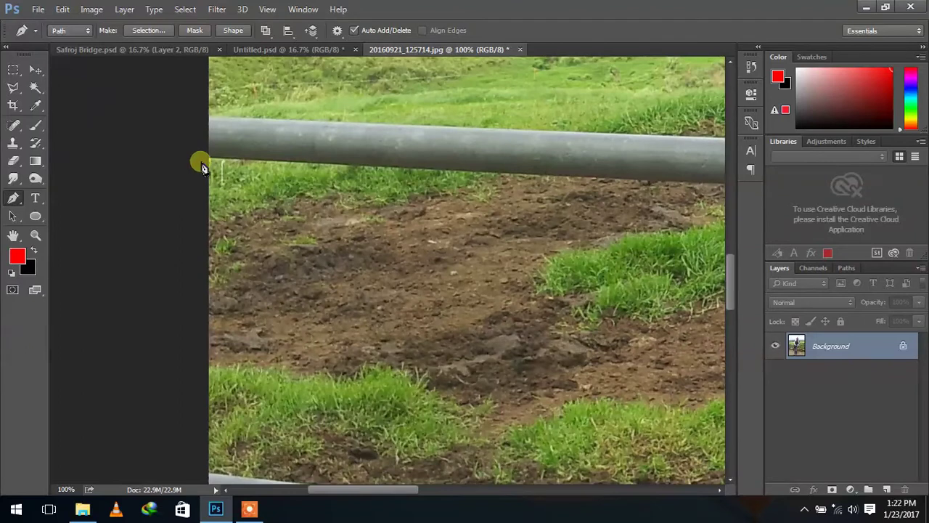
pyautogui.click(203, 115)
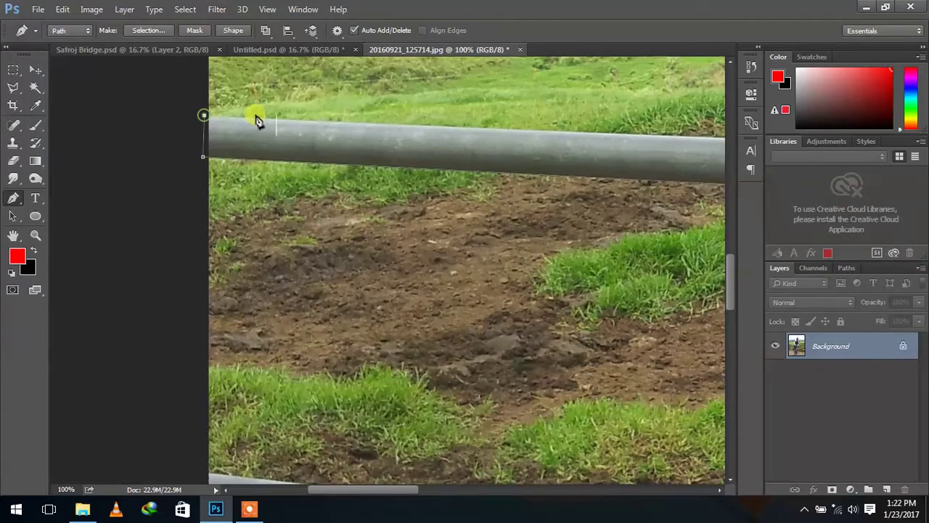
pyautogui.click(339, 122)
pyautogui.hscroll(5, 326, 174)
pyautogui.scroll(2, 327, 174)
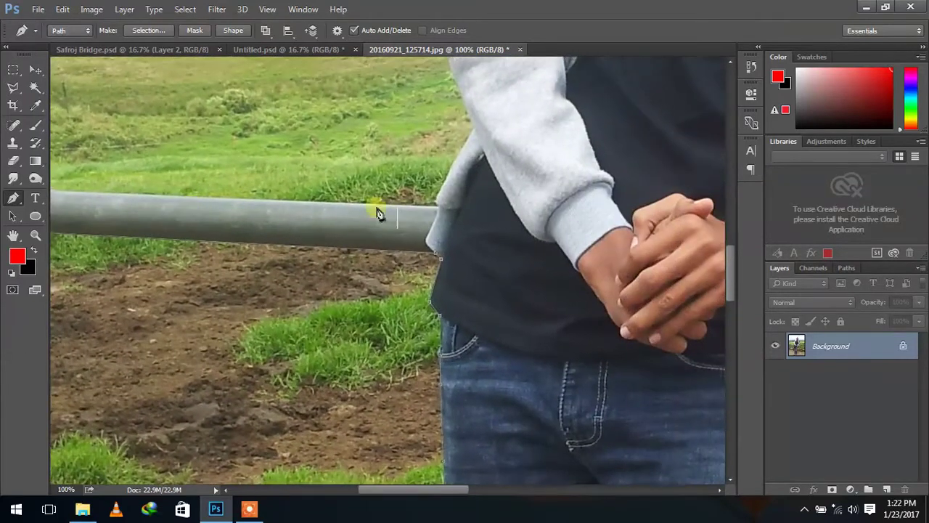
# Continue the path where the rail meets him, curving it along the hood edge toward his head.
pyautogui.click(435, 206)
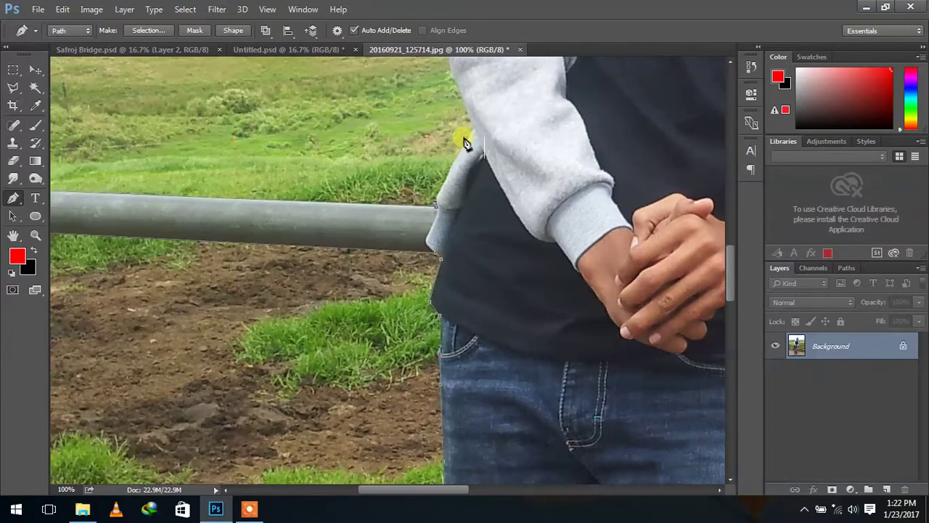
pyautogui.scroll(5, 476, 132)
pyautogui.hscroll(2, 476, 132)
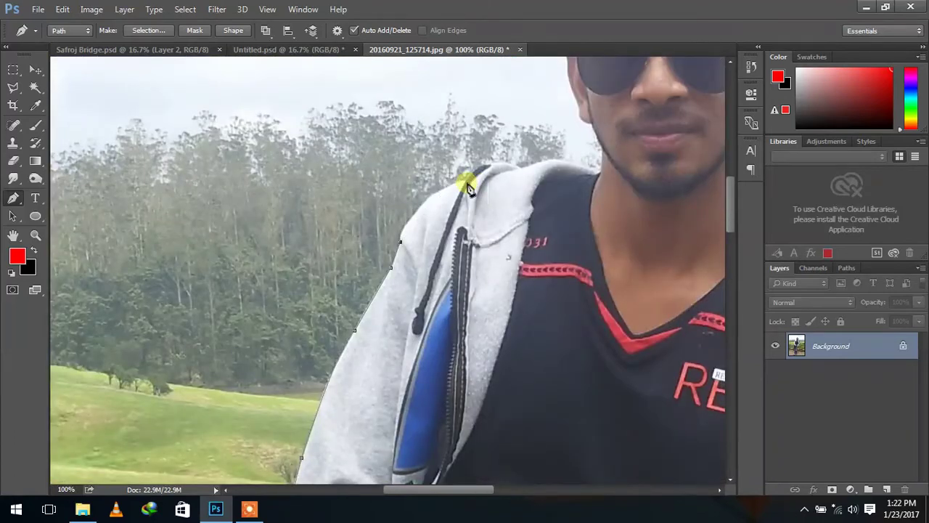
pyautogui.moveTo(464, 180); pyautogui.dragTo(498, 176)
pyautogui.keyDown('alt'); pyautogui.click(466, 182); pyautogui.keyUp('alt')
pyautogui.moveTo(540, 173); pyautogui.dragTo(332, 304)
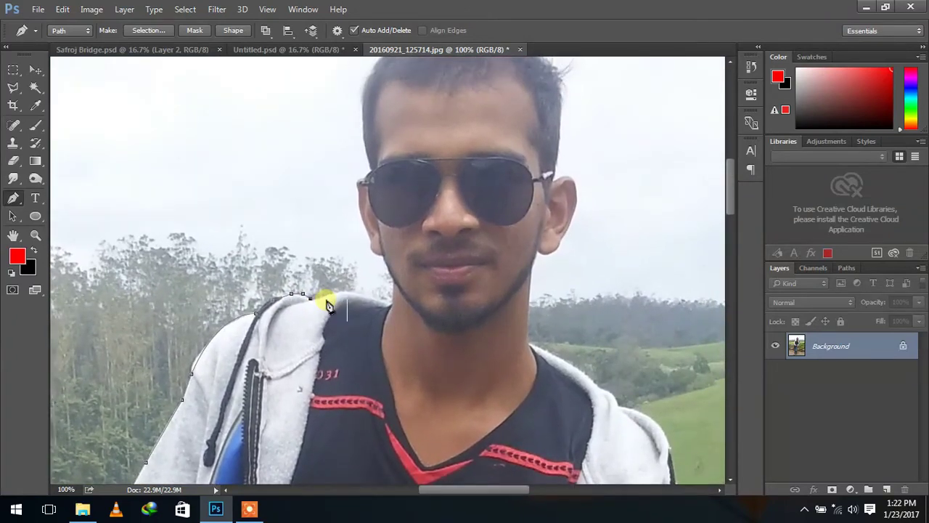
pyautogui.scroll(-2, 328, 305)
pyautogui.scroll(-1, 328, 305)
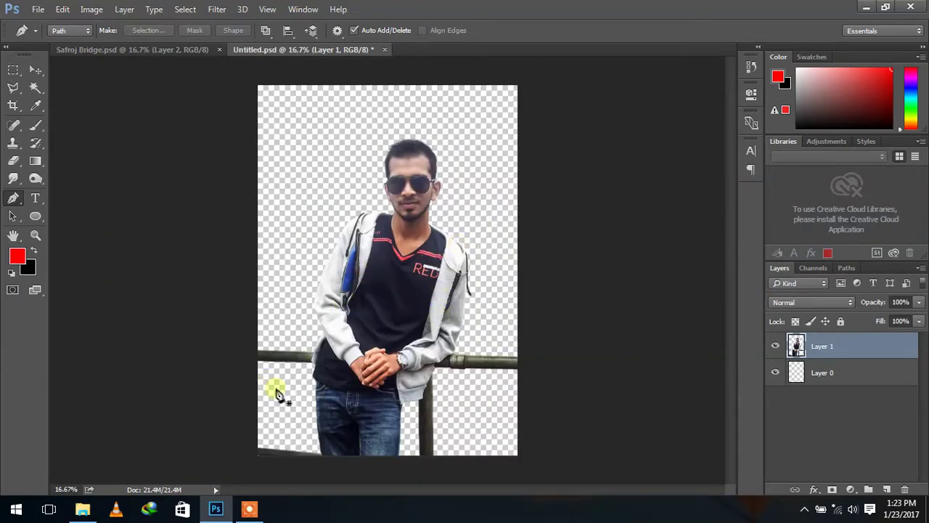
# Drop the Brooklyn Bridge skyline into Untitled.psd, scale it to fill the canvas, and place it below Layer 1.
pyautogui.click(93, 504)
pyautogui.moveTo(343, 190)
pyautogui.mouseDown()
pyautogui.moveTo(454, 405)
pyautogui.moveTo(465, 448)
pyautogui.mouseUp()
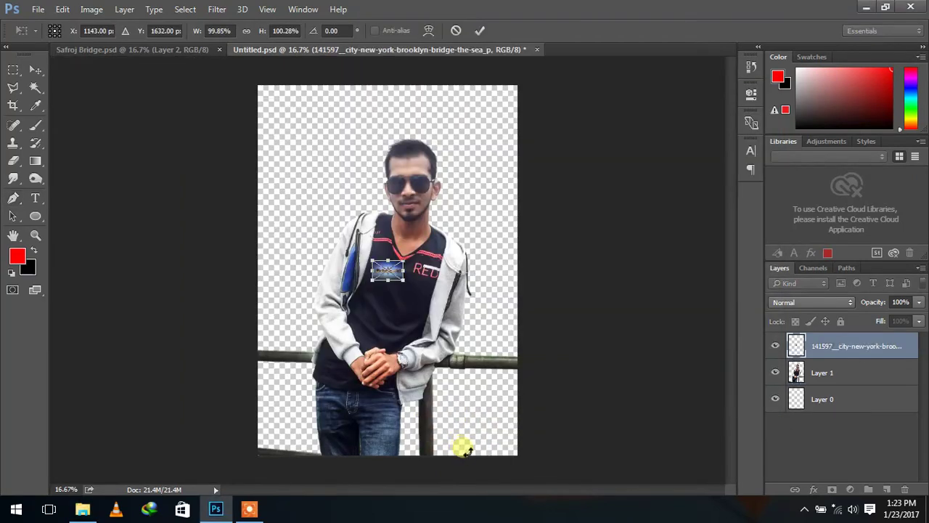
pyautogui.moveTo(403, 260)
pyautogui.mouseDown()
pyautogui.moveTo(607, 93)
pyautogui.moveTo(675, 65)
pyautogui.mouseUp()
pyautogui.moveTo(472, 182); pyautogui.dragTo(348, 199)
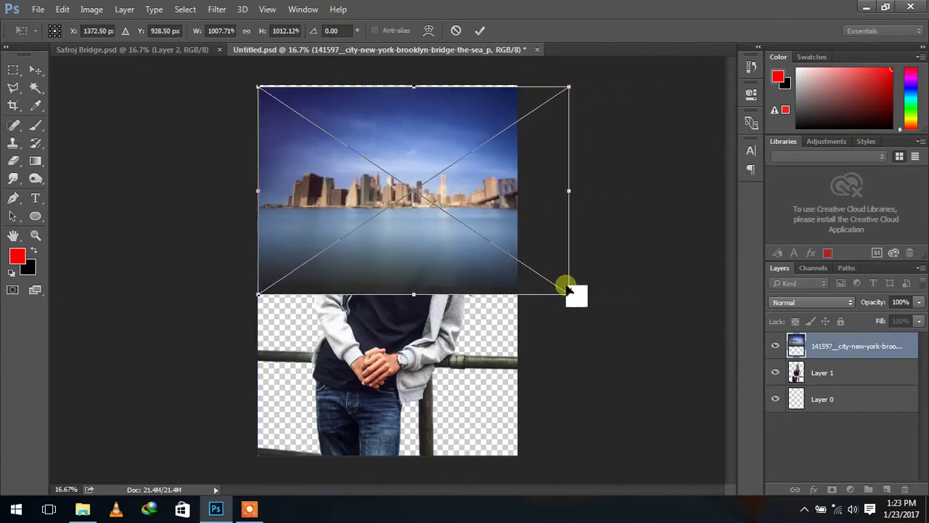
pyautogui.moveTo(568, 290)
pyautogui.mouseDown()
pyautogui.moveTo(719, 511)
pyautogui.moveTo(756, 519)
pyautogui.moveTo(767, 508)
pyautogui.mouseUp()
pyautogui.moveTo(556, 201)
pyautogui.mouseDown()
pyautogui.moveTo(477, 186)
pyautogui.moveTo(385, 187)
pyautogui.mouseUp()
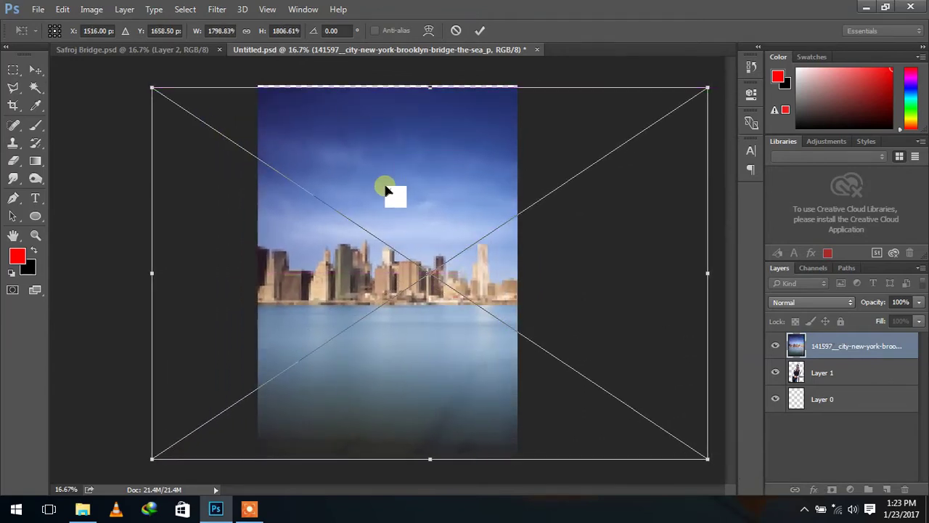
pyautogui.press('Return')
pyautogui.moveTo(835, 349); pyautogui.dragTo(844, 390)
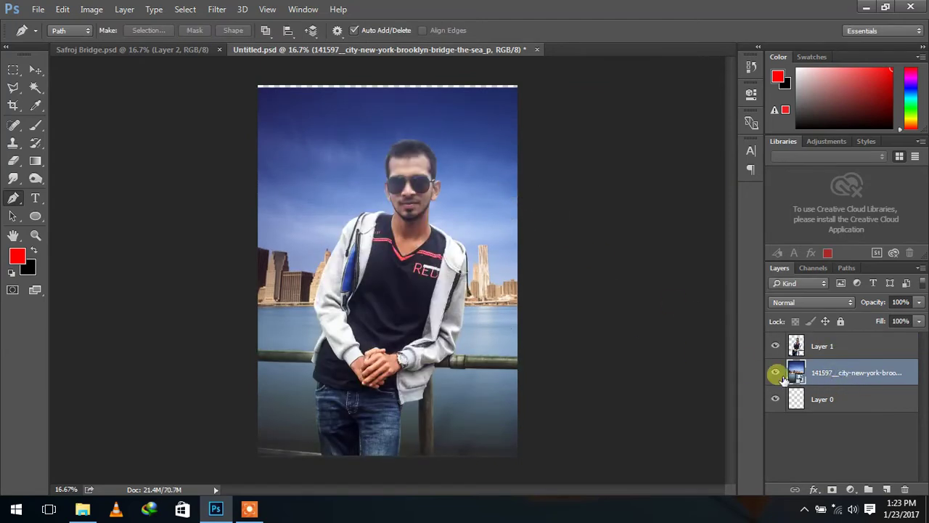
# Shift the skyline backdrop into a new spot behind the man and reselect its layer.
pyautogui.click(473, 178)
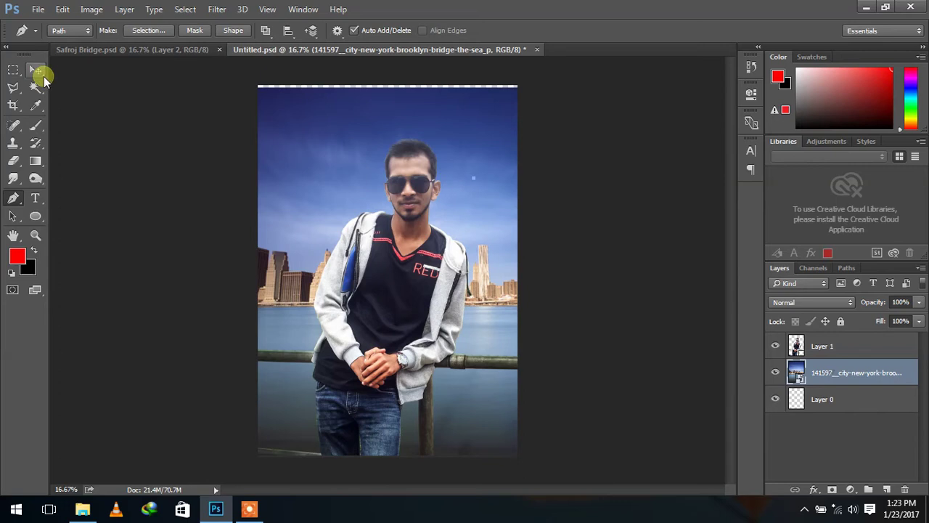
pyautogui.click(14, 69)
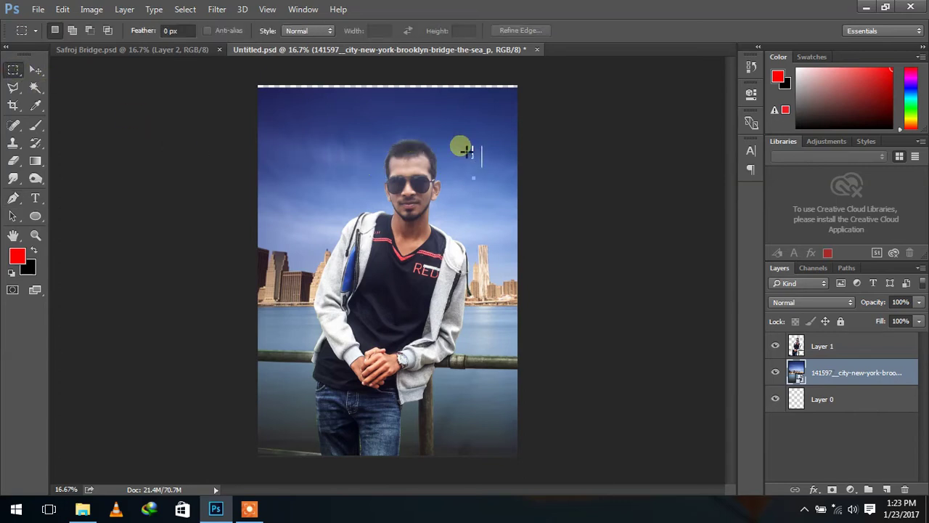
pyautogui.click(36, 70)
pyautogui.moveTo(479, 155)
pyautogui.mouseDown()
pyautogui.moveTo(476, 205)
pyautogui.moveTo(504, 197)
pyautogui.moveTo(508, 207)
pyautogui.moveTo(508, 182)
pyautogui.moveTo(425, 174)
pyautogui.moveTo(452, 193)
pyautogui.moveTo(535, 208)
pyautogui.moveTo(508, 180)
pyautogui.moveTo(508, 155)
pyautogui.moveTo(475, 155)
pyautogui.moveTo(545, 181)
pyautogui.moveTo(543, 162)
pyautogui.mouseUp()
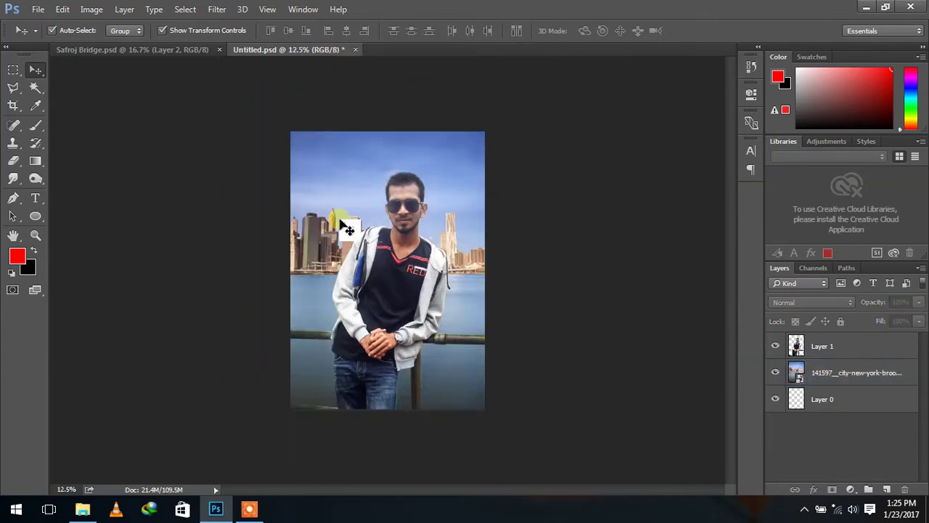
pyautogui.moveTo(345, 227); pyautogui.dragTo(341, 228)
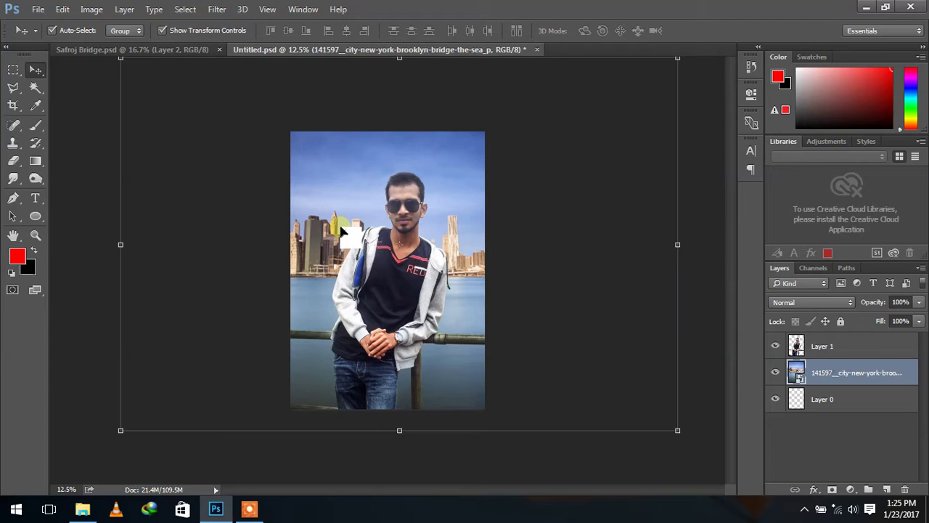
pyautogui.click(702, 240)
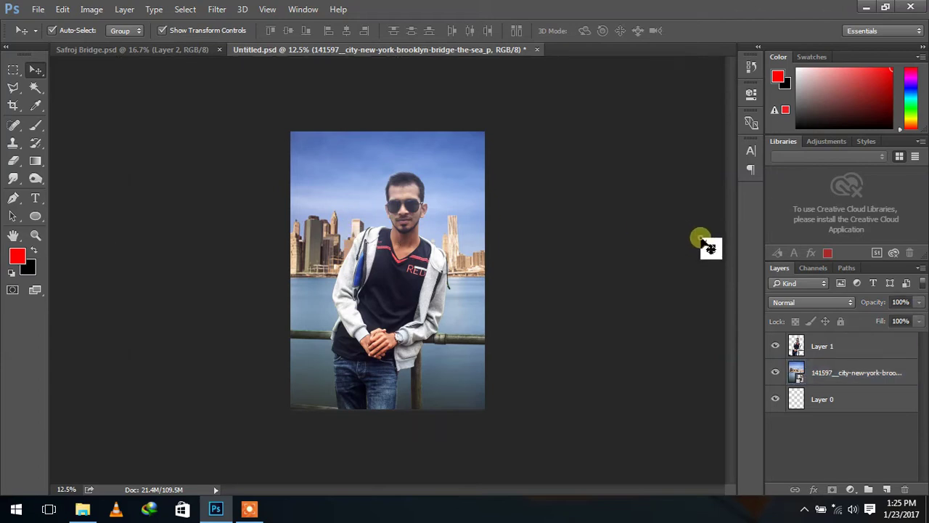
pyautogui.click(853, 379)
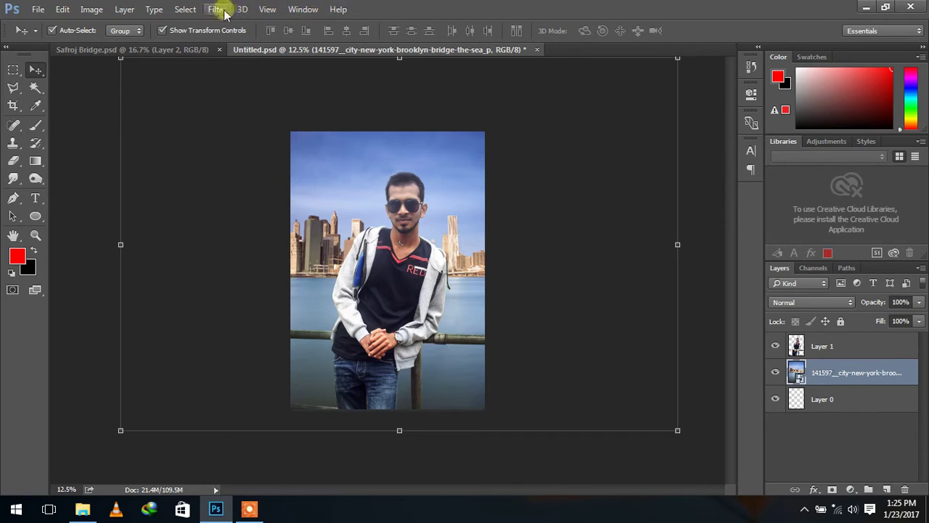
pyautogui.click(216, 10)
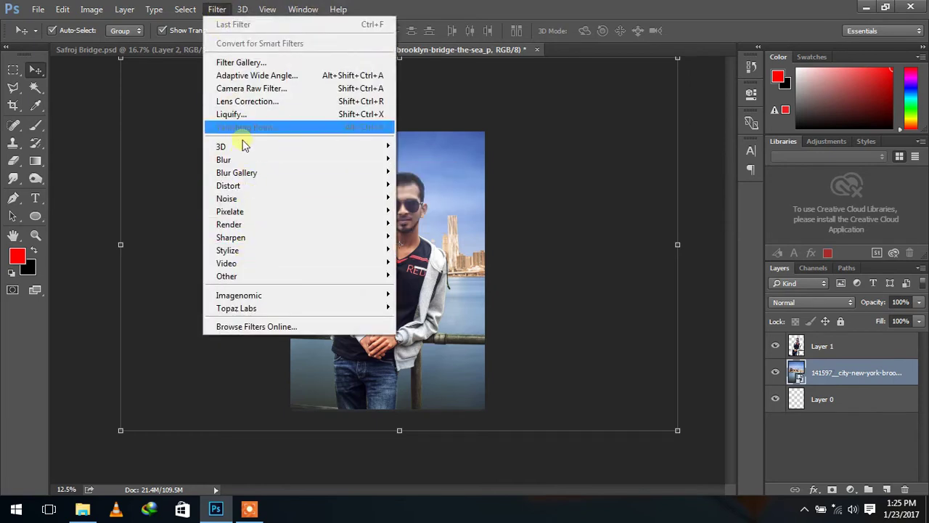
pyautogui.click(502, 94)
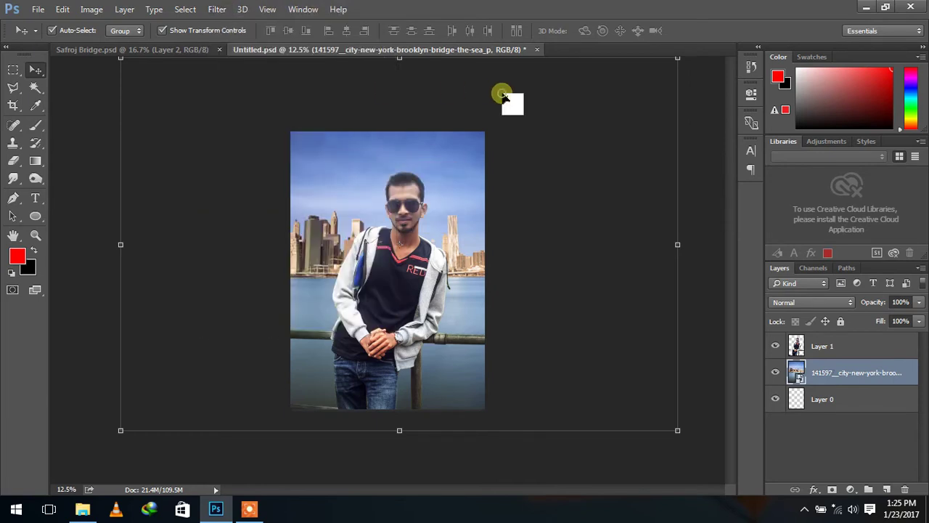
# Crop to the canvas bounds, deleting the skyline pixels that overhang the edges.
pyautogui.click(13, 105)
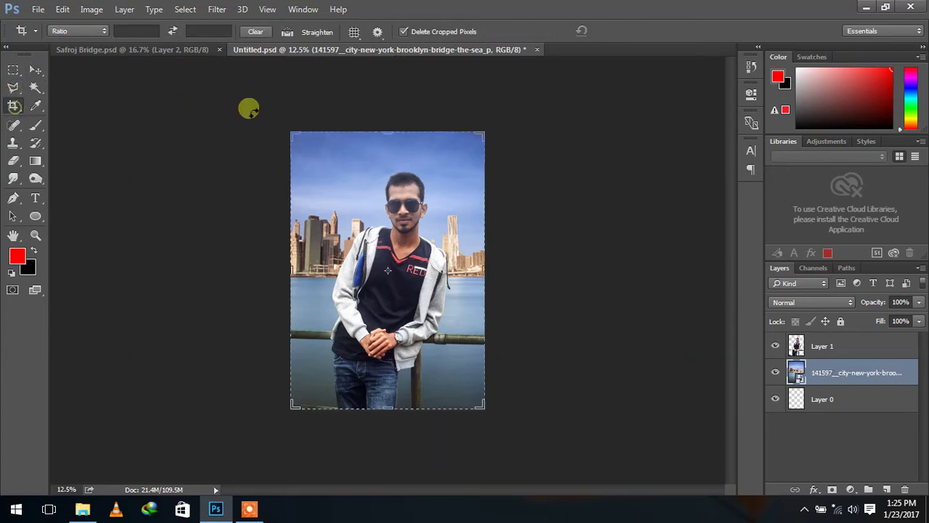
pyautogui.click(454, 247)
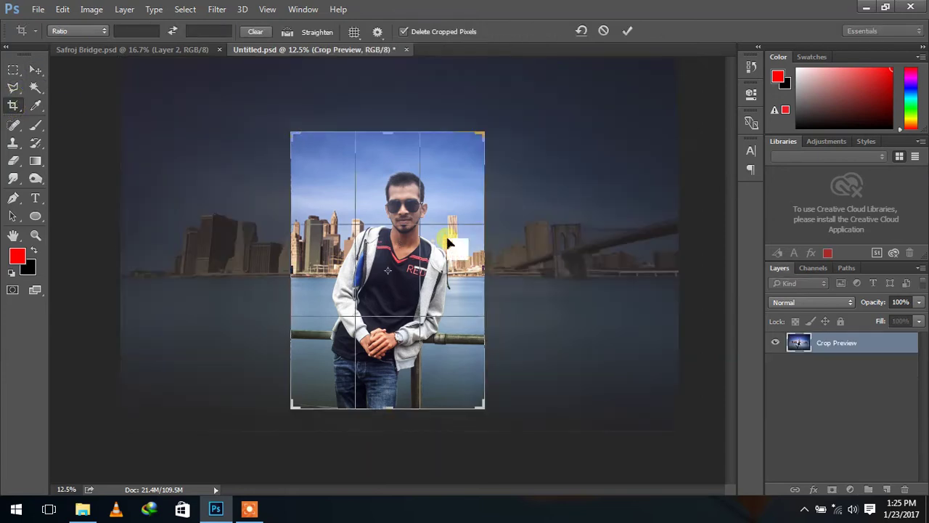
pyautogui.click(16, 70)
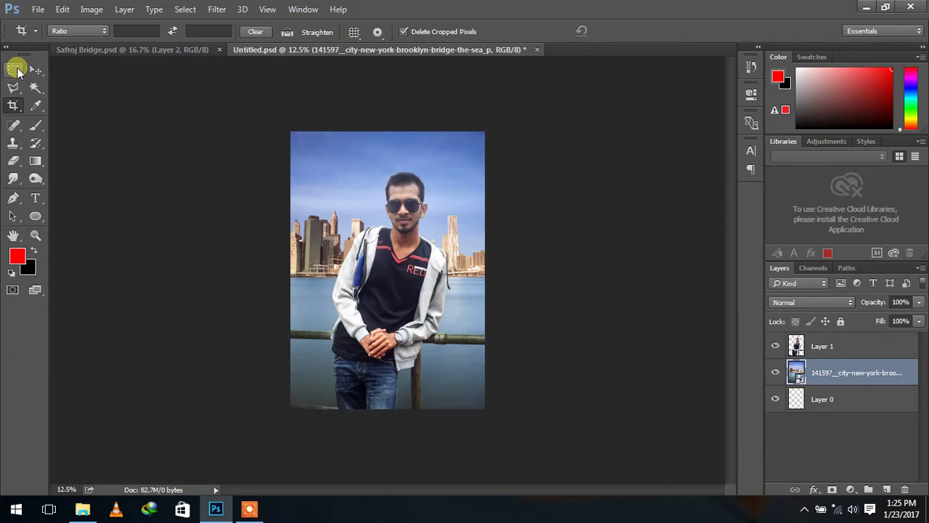
# Apply Camera Raw Filter to the skyline, raising Clarity and lowering Highlights.
pyautogui.click(220, 10)
pyautogui.click(236, 90)
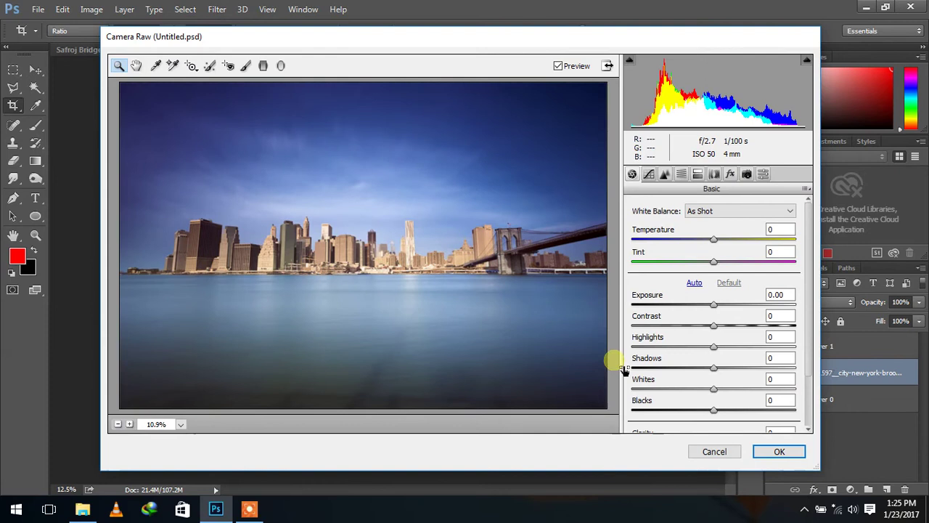
pyautogui.scroll(-3, 707, 385)
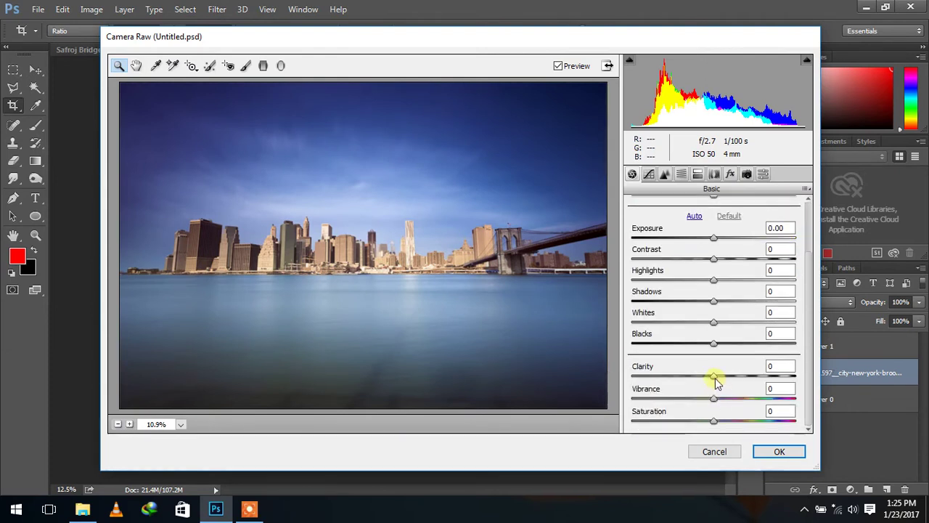
pyautogui.moveTo(713, 377); pyautogui.dragTo(751, 383)
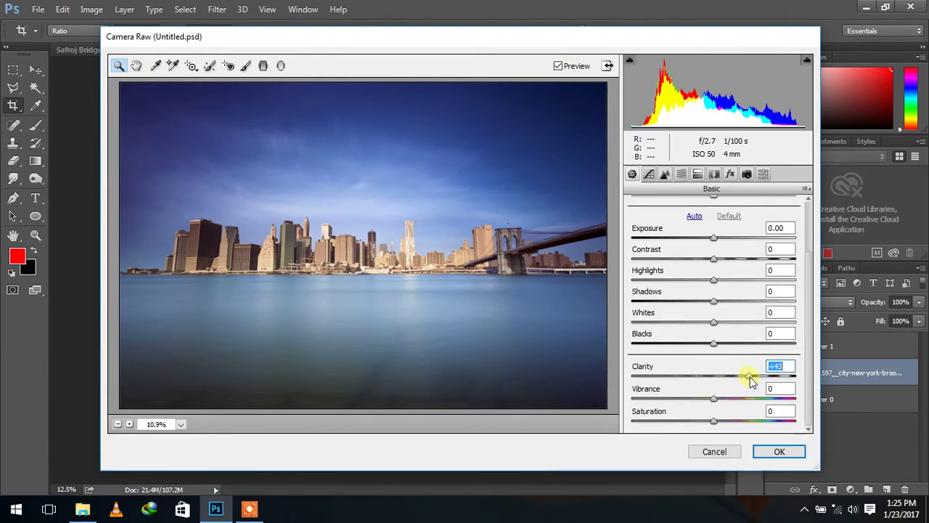
pyautogui.moveTo(751, 382); pyautogui.dragTo(742, 379)
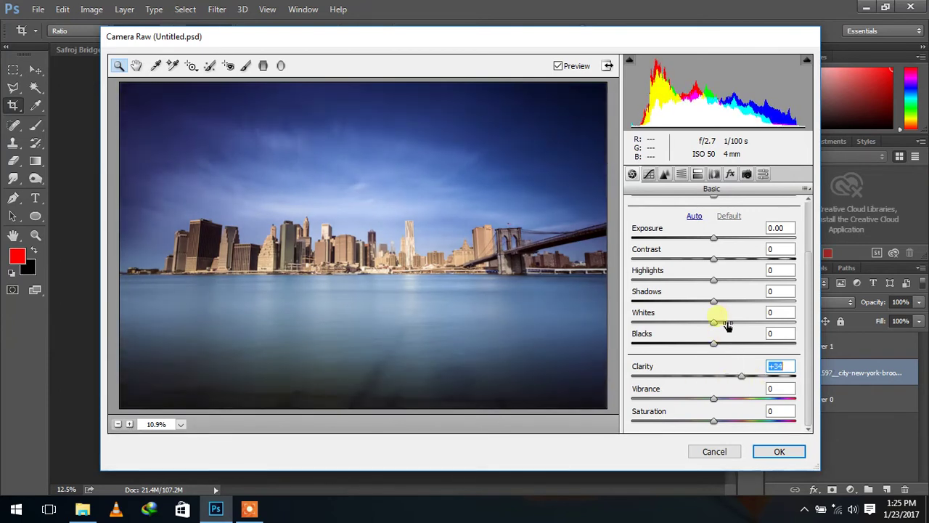
pyautogui.moveTo(713, 282)
pyautogui.mouseDown()
pyautogui.moveTo(692, 281)
pyautogui.moveTo(724, 282)
pyautogui.mouseUp()
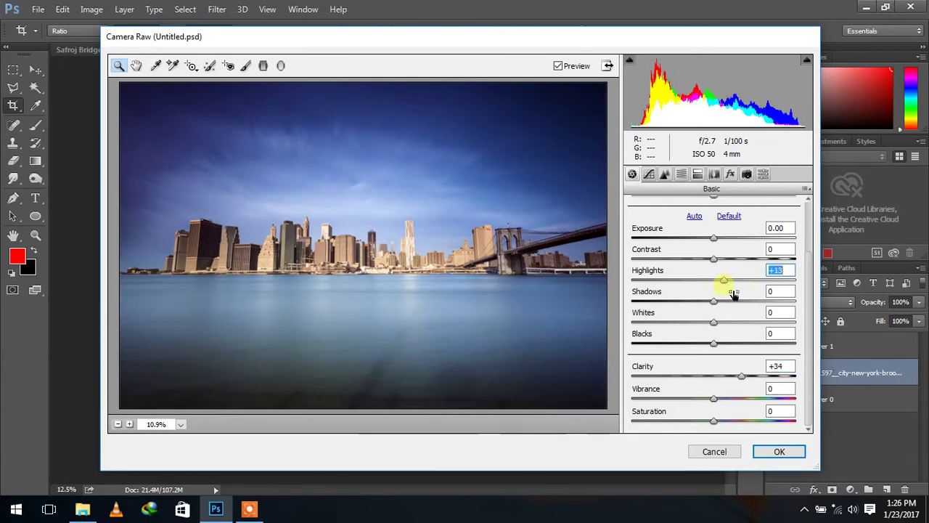
# Boost Blues and Yellows saturation and add a negative Post Crop Vignetting amount.
pyautogui.click(681, 174)
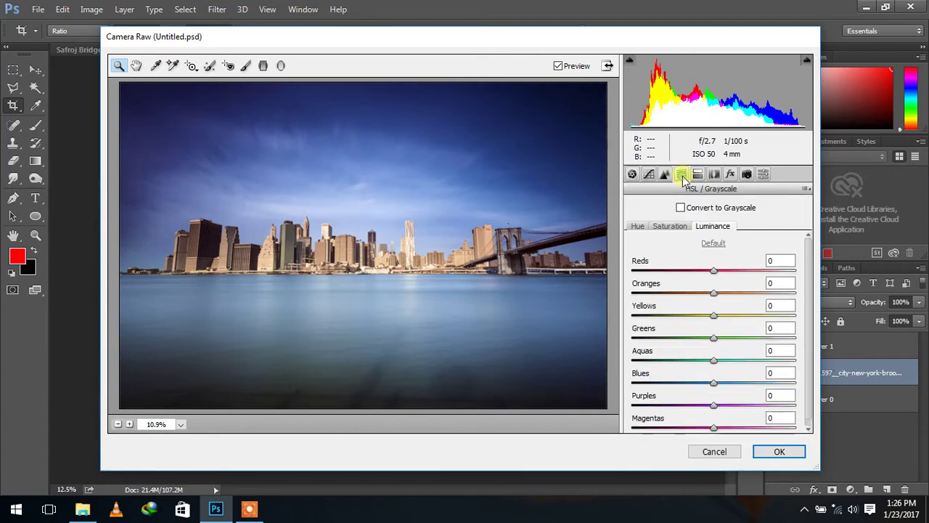
pyautogui.click(669, 226)
pyautogui.moveTo(713, 382)
pyautogui.mouseDown()
pyautogui.moveTo(793, 395)
pyautogui.moveTo(741, 383)
pyautogui.moveTo(721, 390)
pyautogui.moveTo(724, 365)
pyautogui.mouseUp()
pyautogui.moveTo(716, 320); pyautogui.dragTo(719, 316)
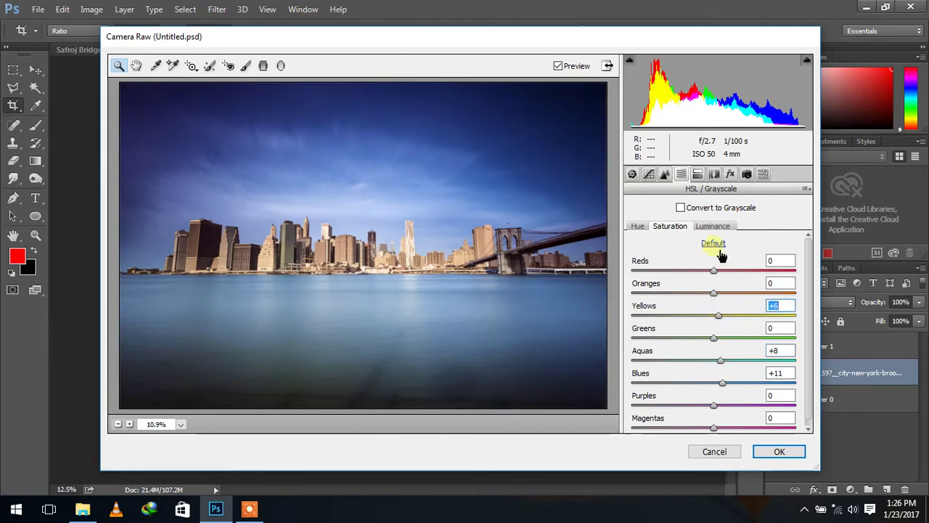
pyautogui.click(730, 178)
pyautogui.moveTo(713, 349); pyautogui.dragTo(697, 352)
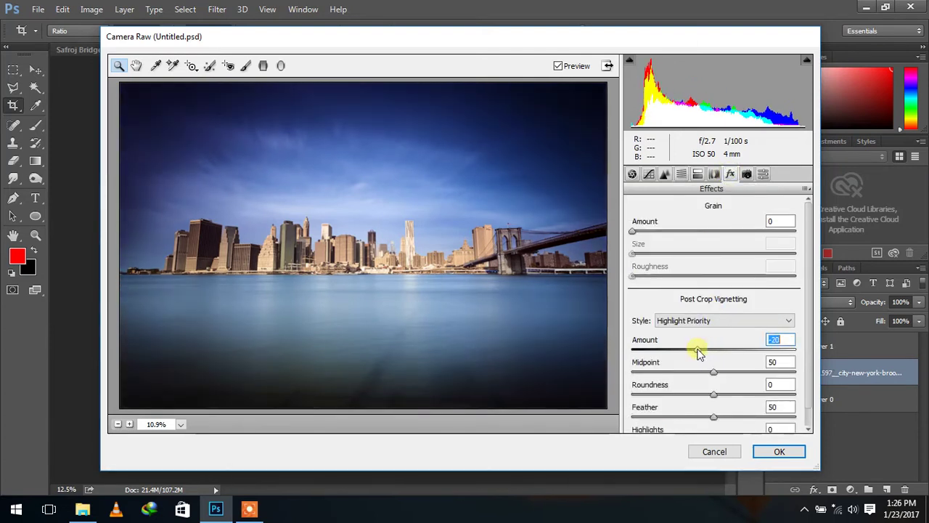
# Apply the first grade, then reopen Camera Raw with Clarity +18 and Highlights -13.
pyautogui.click(774, 450)
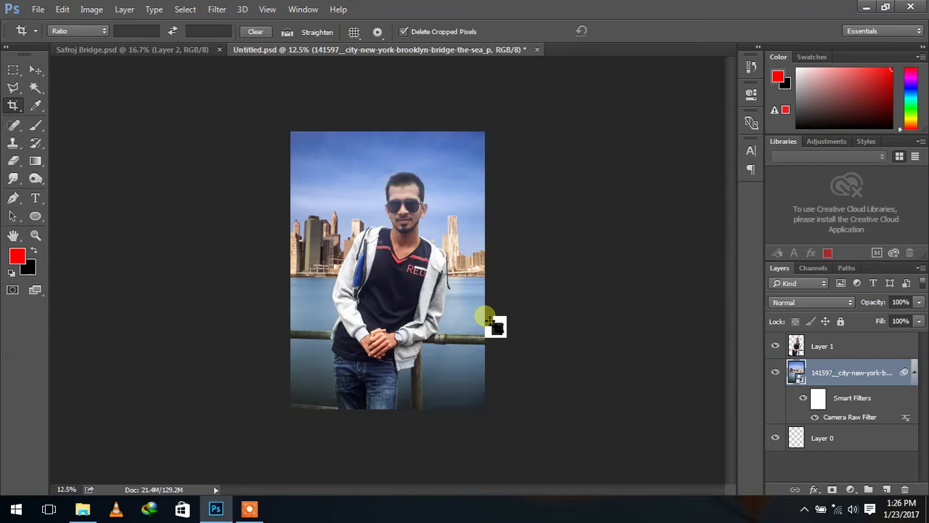
pyautogui.hotkey('ctrl', 'shift', 'a')
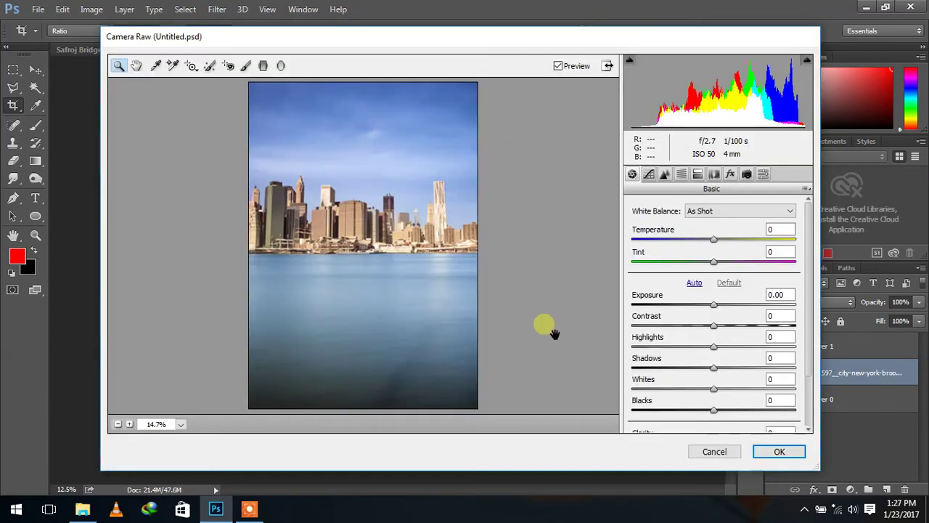
pyautogui.moveTo(715, 377); pyautogui.dragTo(731, 379)
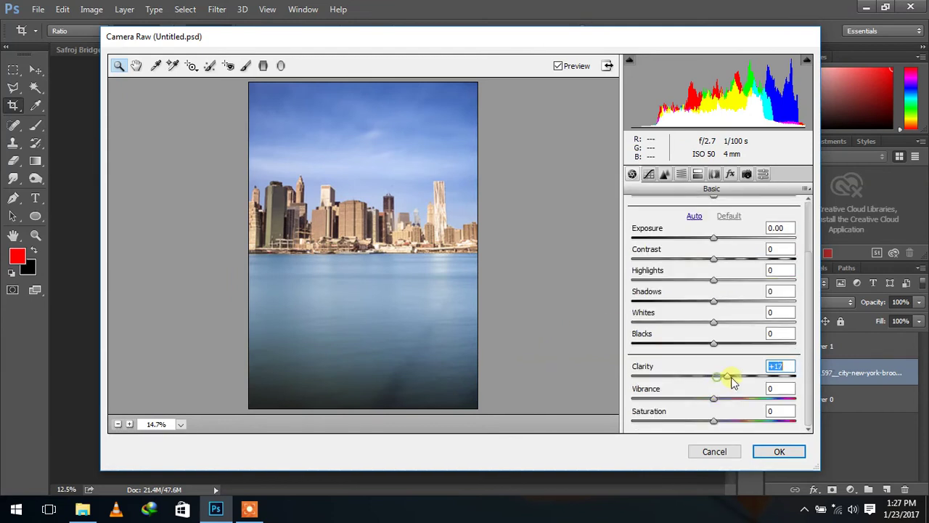
pyautogui.scroll(3, 715, 347)
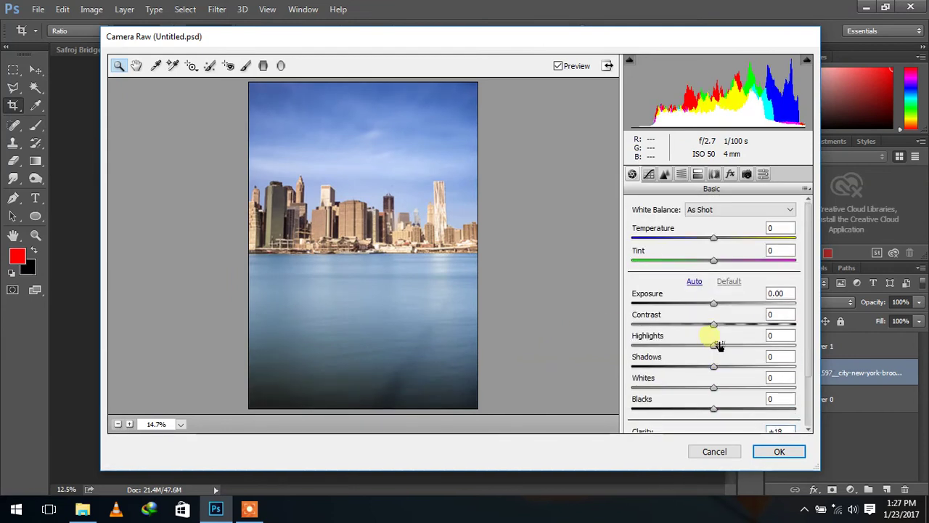
pyautogui.moveTo(719, 351)
pyautogui.mouseDown()
pyautogui.moveTo(706, 353)
pyautogui.moveTo(702, 374)
pyautogui.mouseUp()
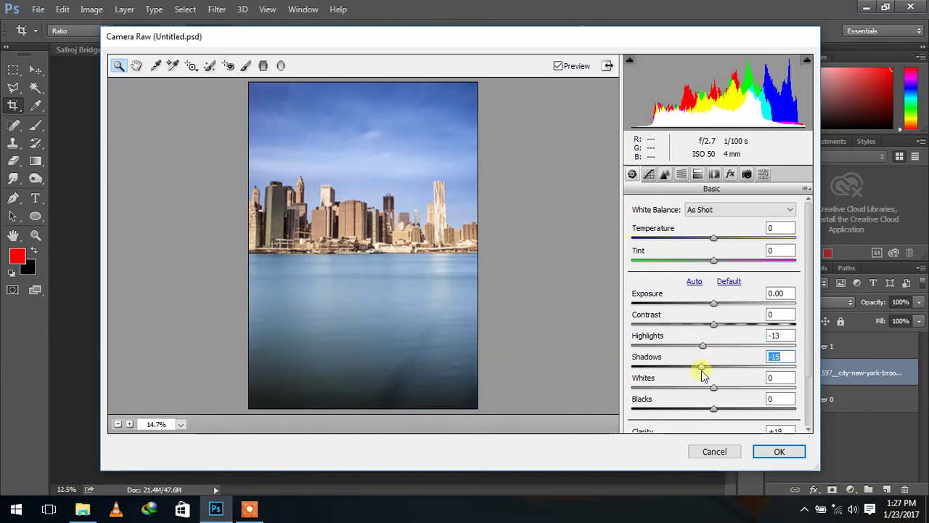
# Set Blues saturation +22 and hue -16, vignette -29, and apply the grade.
pyautogui.click(682, 176)
pyautogui.click(674, 228)
pyautogui.moveTo(717, 386); pyautogui.dragTo(727, 384)
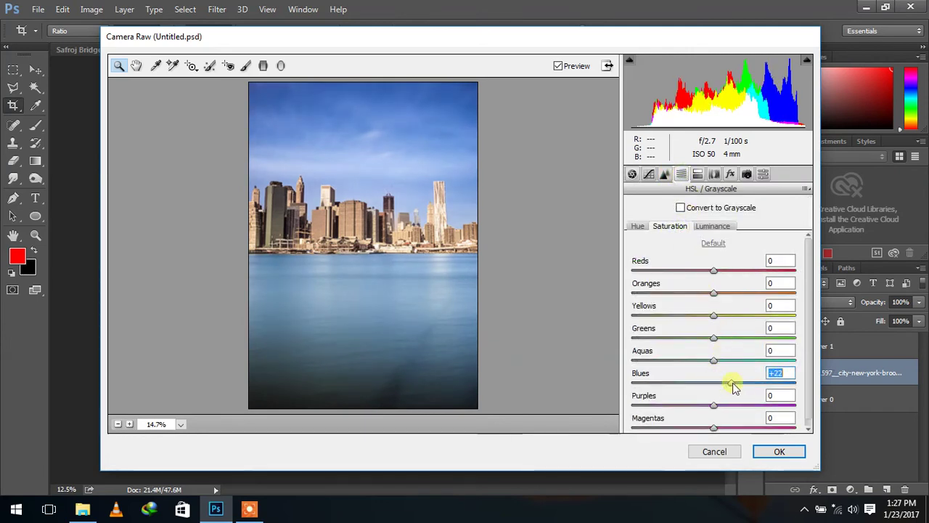
pyautogui.click(639, 228)
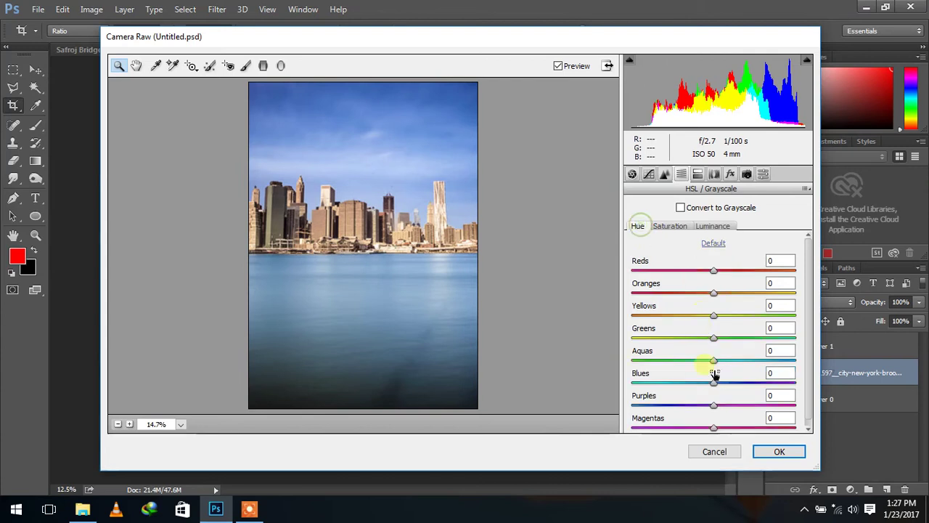
pyautogui.moveTo(716, 387)
pyautogui.mouseDown()
pyautogui.moveTo(695, 388)
pyautogui.moveTo(704, 388)
pyautogui.mouseUp()
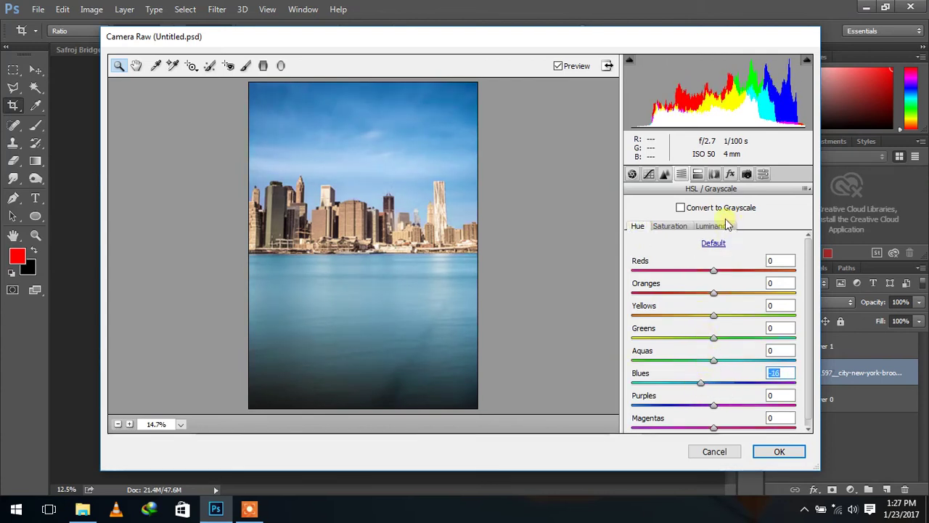
pyautogui.click(730, 176)
pyautogui.moveTo(715, 349); pyautogui.dragTo(696, 351)
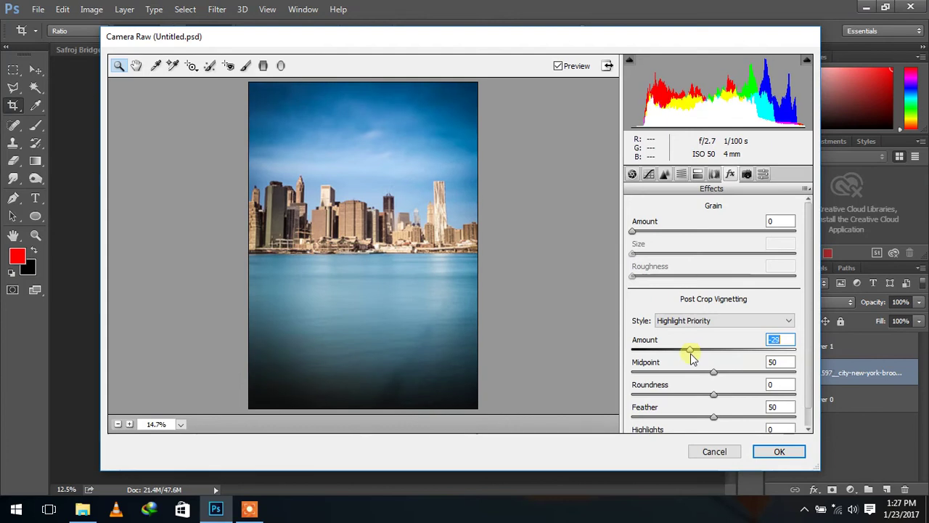
pyautogui.click(767, 447)
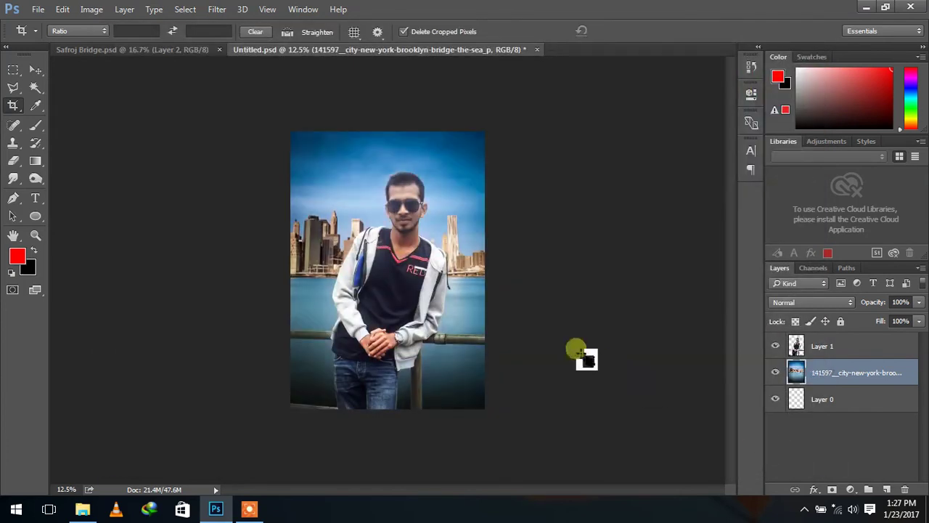
# On Layer 1, apply Camera Raw with added clarity and Oranges luminance about +14.
pyautogui.click(834, 350)
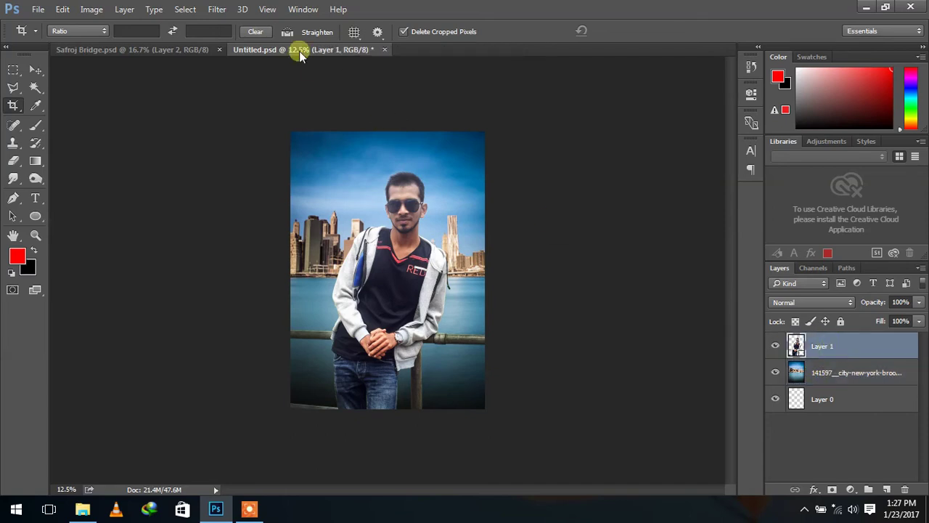
pyautogui.click(217, 9)
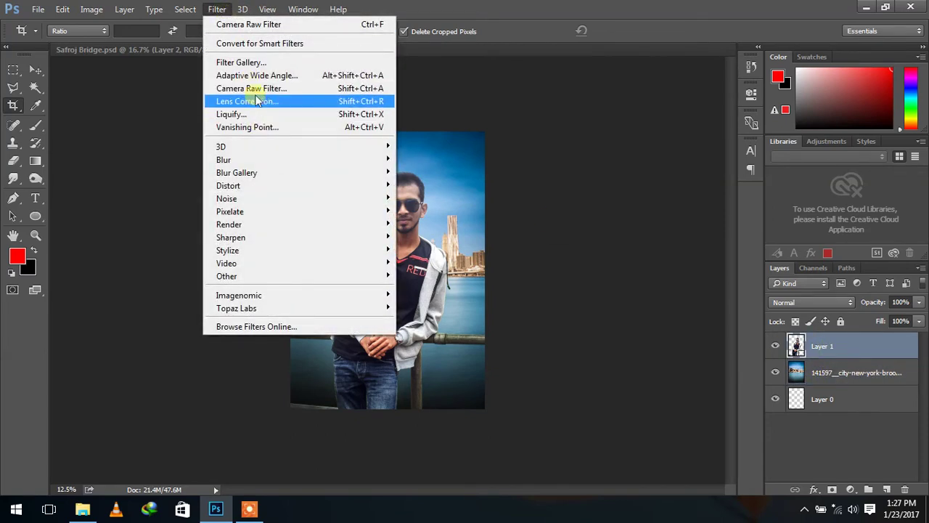
pyautogui.click(254, 89)
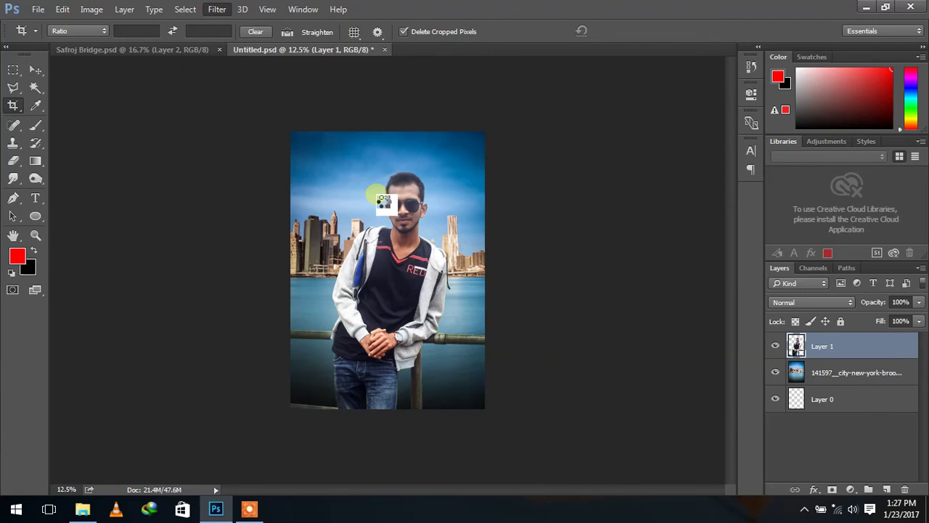
pyautogui.scroll(-3, 740, 374)
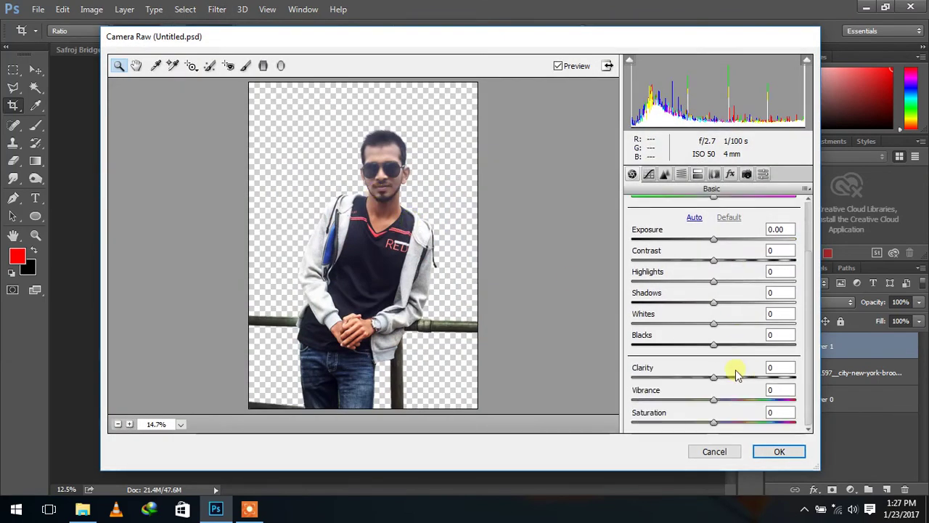
pyautogui.moveTo(715, 376); pyautogui.dragTo(726, 382)
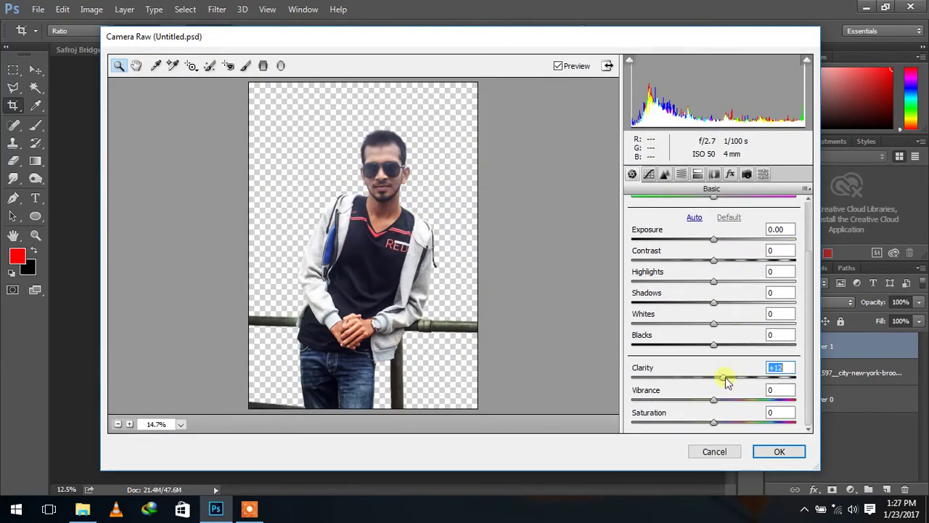
pyautogui.click(681, 174)
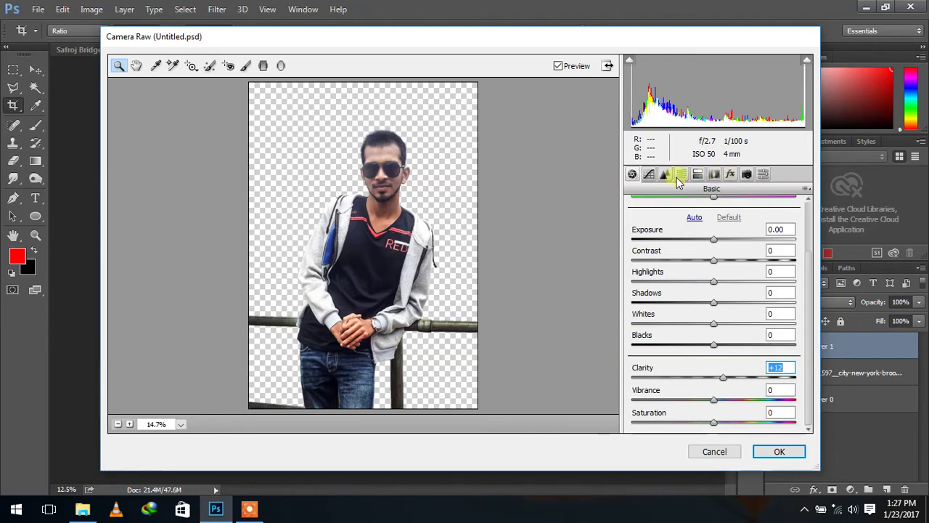
pyautogui.moveTo(714, 292); pyautogui.dragTo(729, 292)
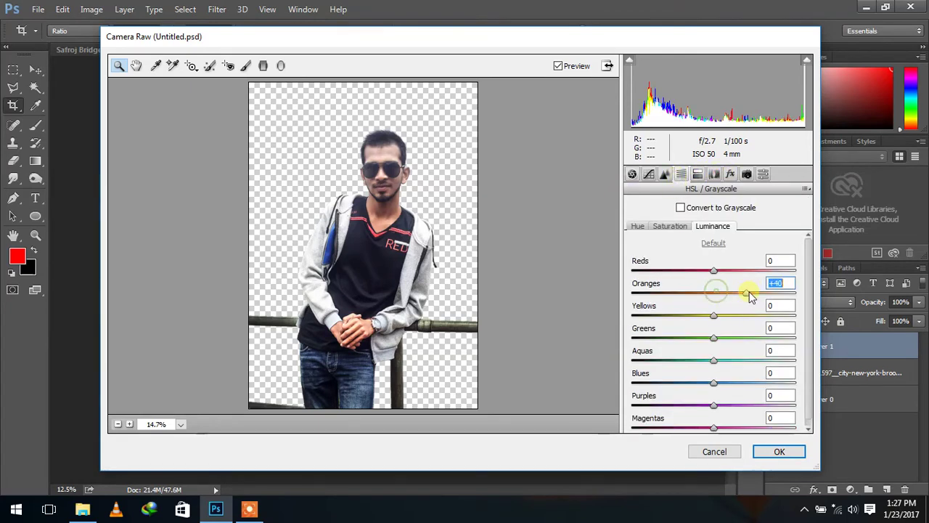
pyautogui.moveTo(793, 296); pyautogui.dragTo(729, 296)
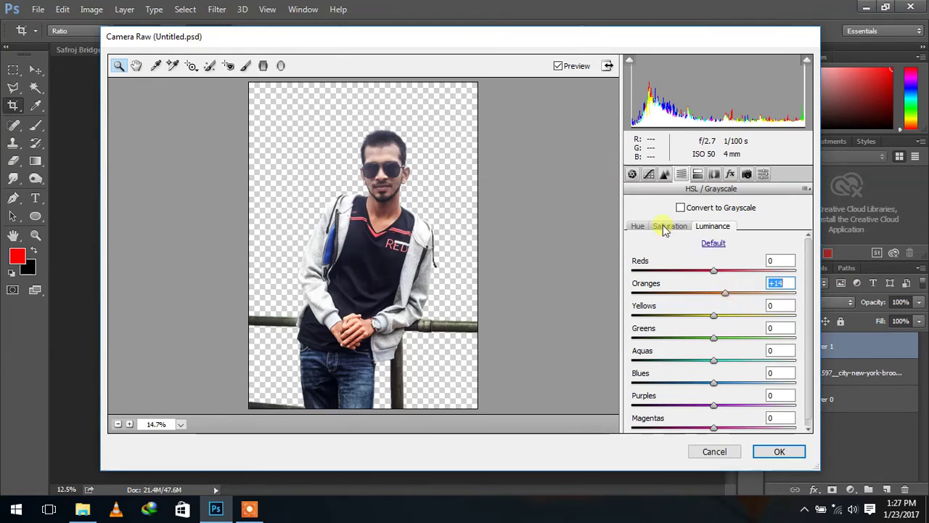
pyautogui.click(779, 452)
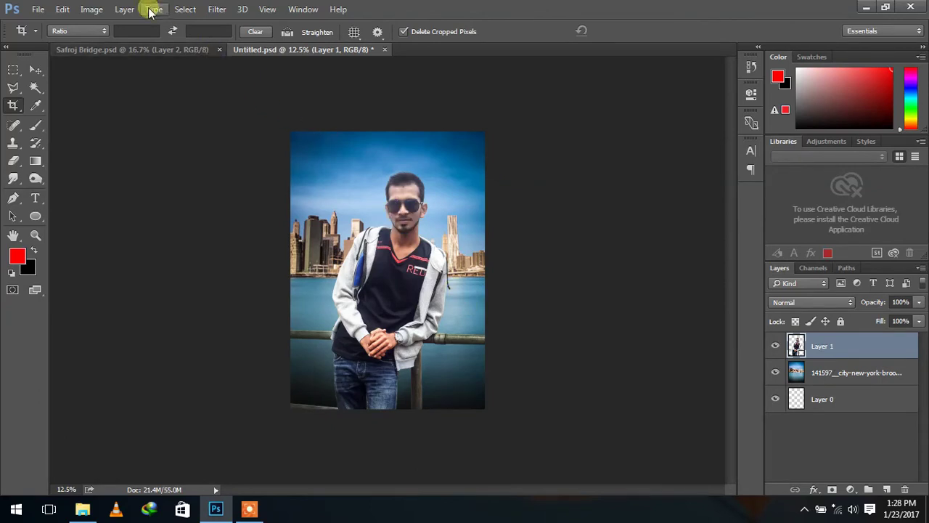
# Apply Curves to the man's layer with one slightly nudged midtone point.
pyautogui.click(83, 10)
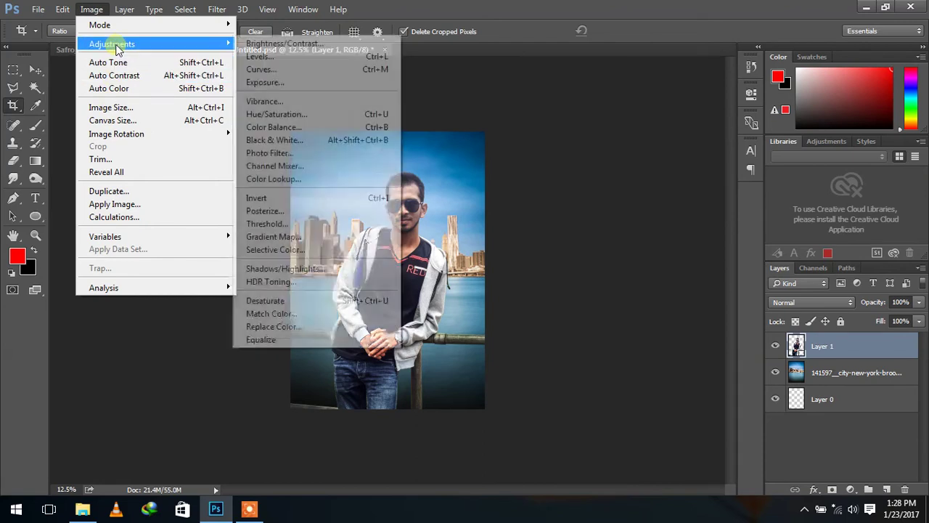
pyautogui.click(313, 68)
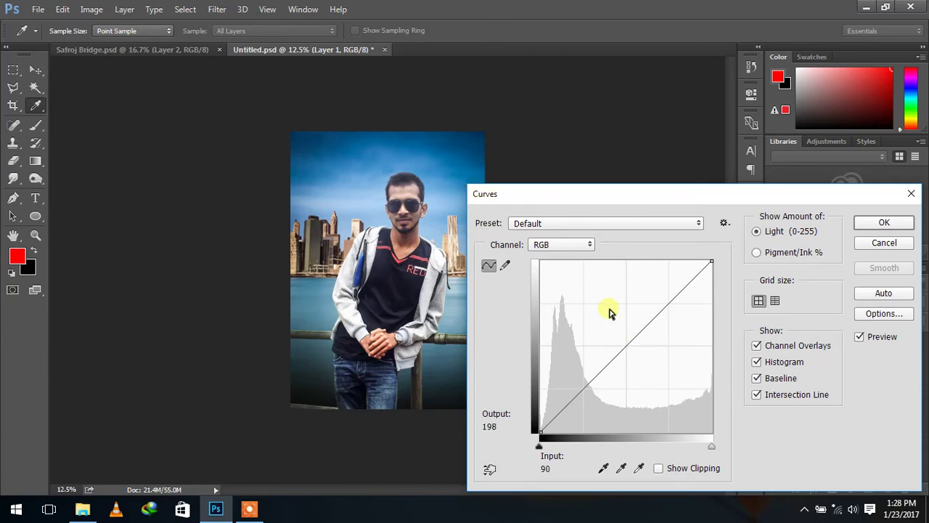
pyautogui.click(622, 342)
pyautogui.moveTo(622, 342); pyautogui.dragTo(627, 346)
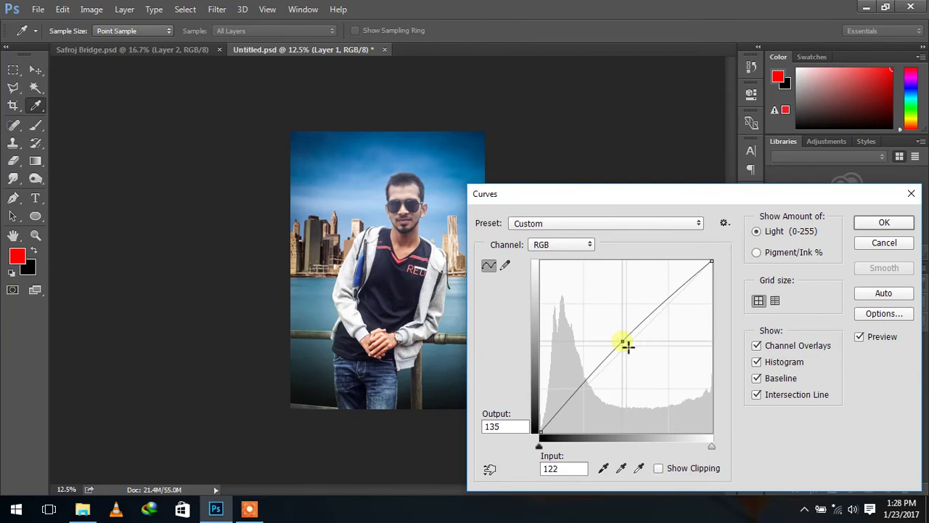
pyautogui.moveTo(625, 346); pyautogui.dragTo(629, 349)
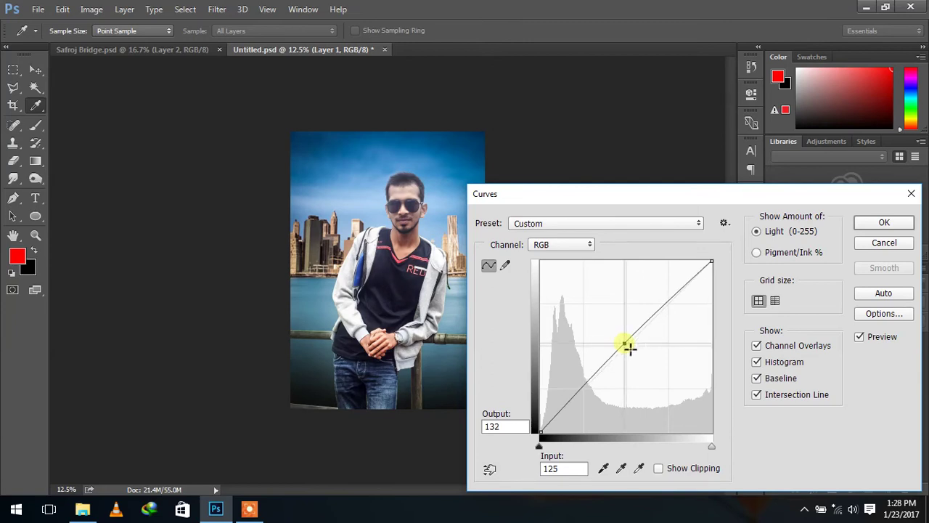
pyautogui.click(870, 228)
pyautogui.press('c')
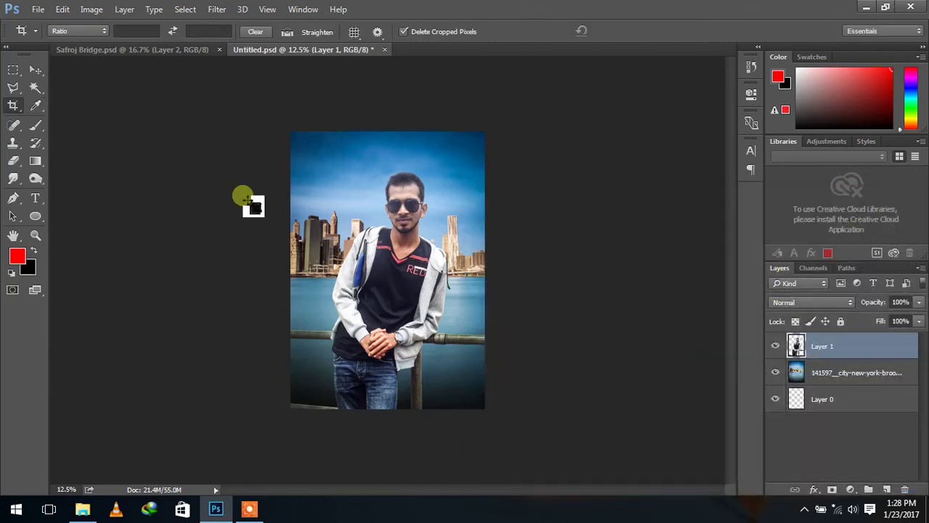
pyautogui.moveTo(83, 508)
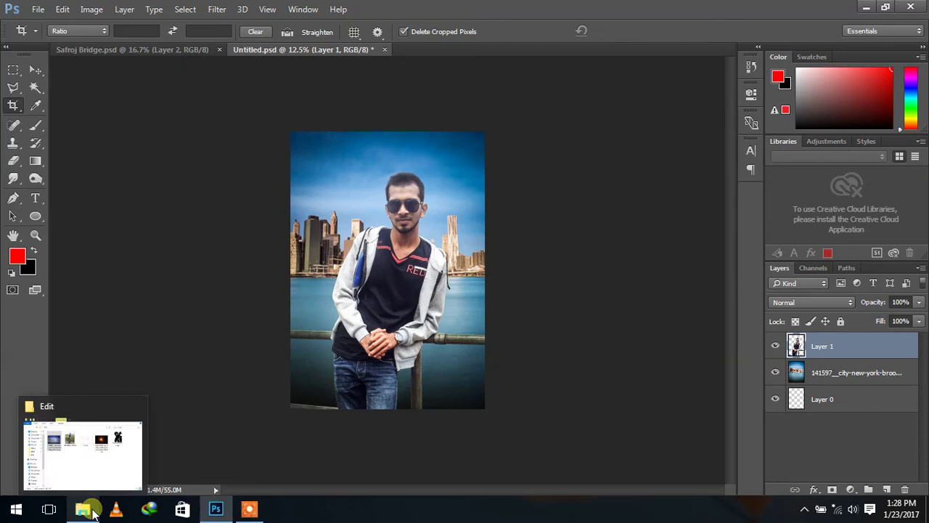
# Zoom in close on the man's hair and select the Smudge tool.
pyautogui.hotkey('ctrl', '+')
pyautogui.hotkey('ctrl', '+')
pyautogui.hotkey('ctrl', '+')
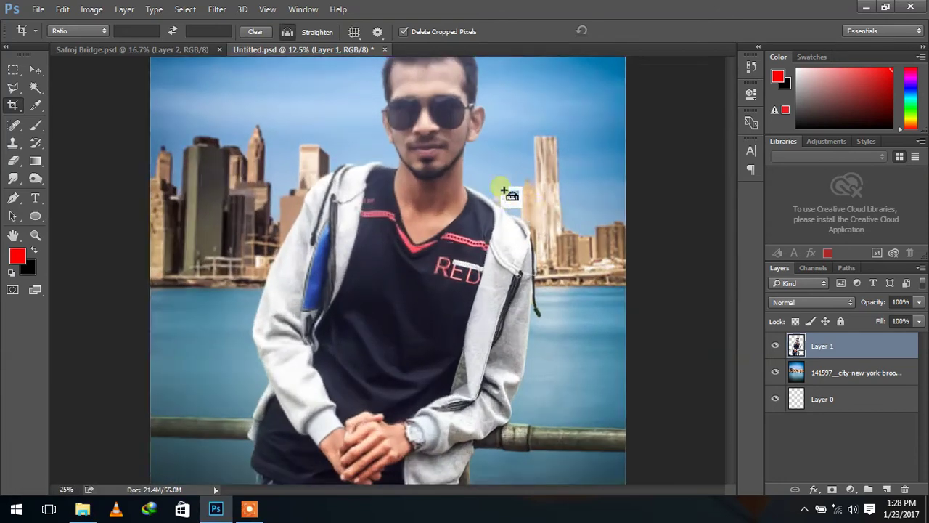
pyautogui.hotkey('ctrl', '+')
pyautogui.scroll(5, 474, 107)
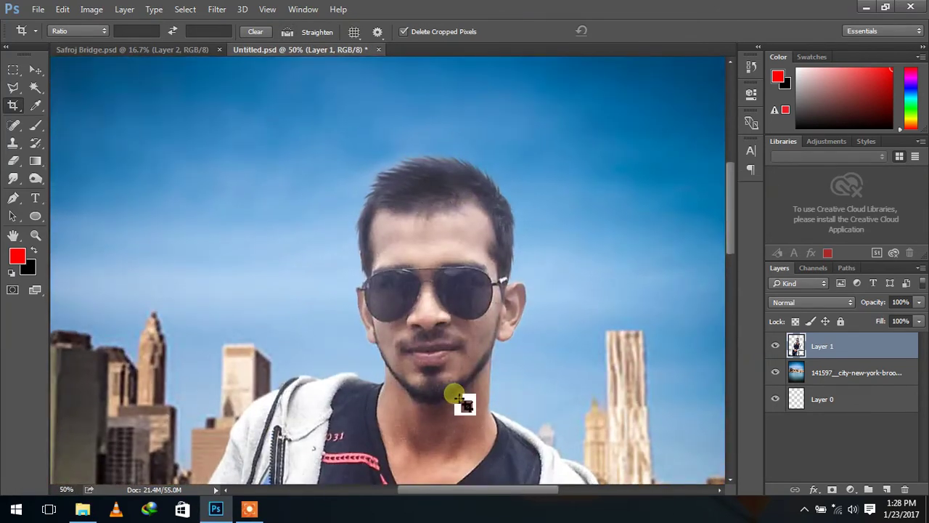
pyautogui.hotkey('ctrl', '+')
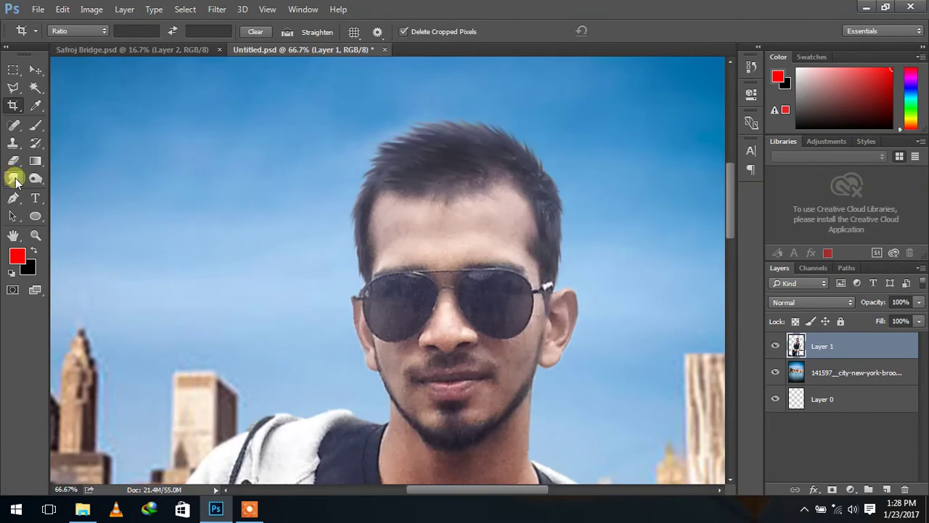
pyautogui.click(14, 179)
pyautogui.hotkey('ctrl', '+')
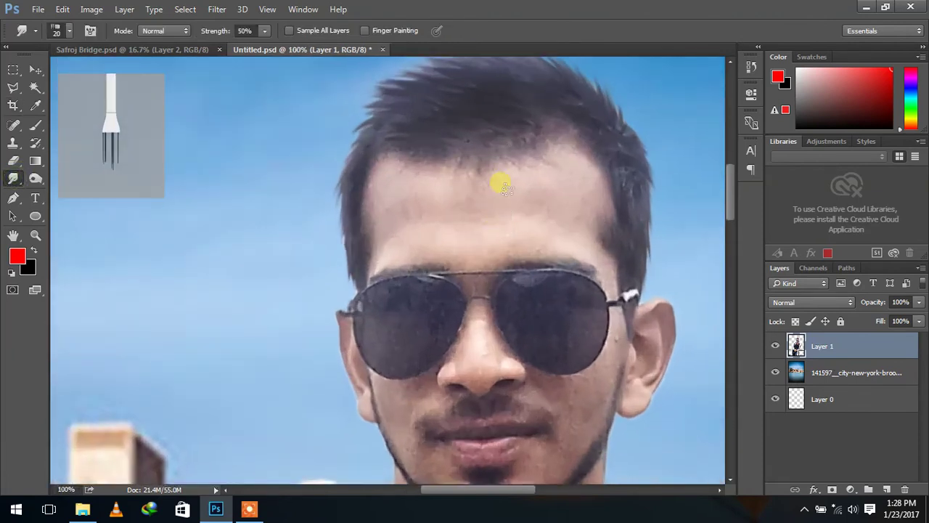
pyautogui.scroll(3, 493, 211)
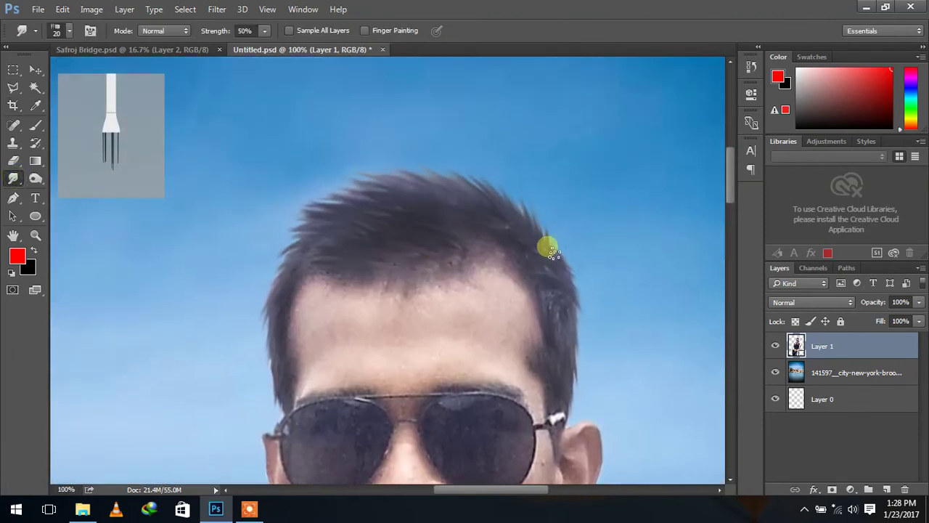
# Smudge the top, left and right hair edges outward into the sky, then zoom back out.
pyautogui.moveTo(528, 215); pyautogui.dragTo(479, 177)
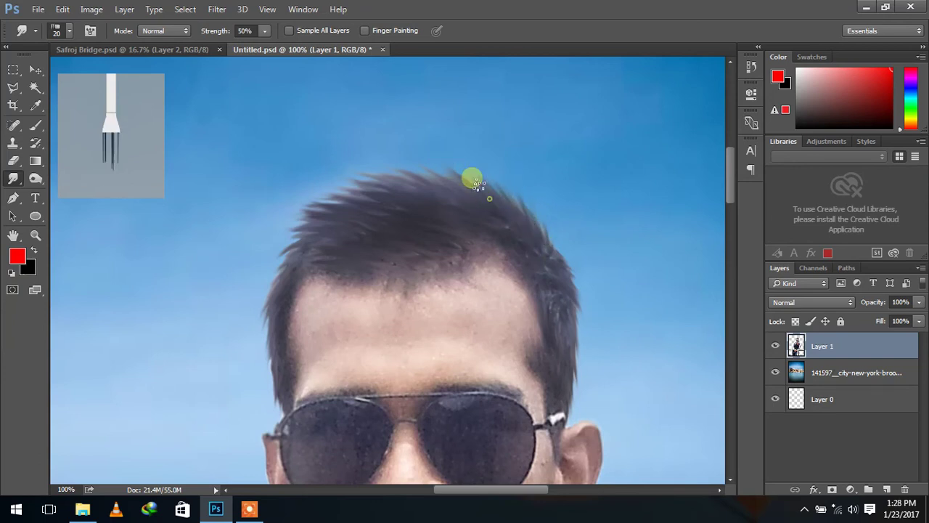
pyautogui.moveTo(479, 178)
pyautogui.mouseDown()
pyautogui.moveTo(452, 198)
pyautogui.moveTo(353, 210)
pyautogui.mouseUp()
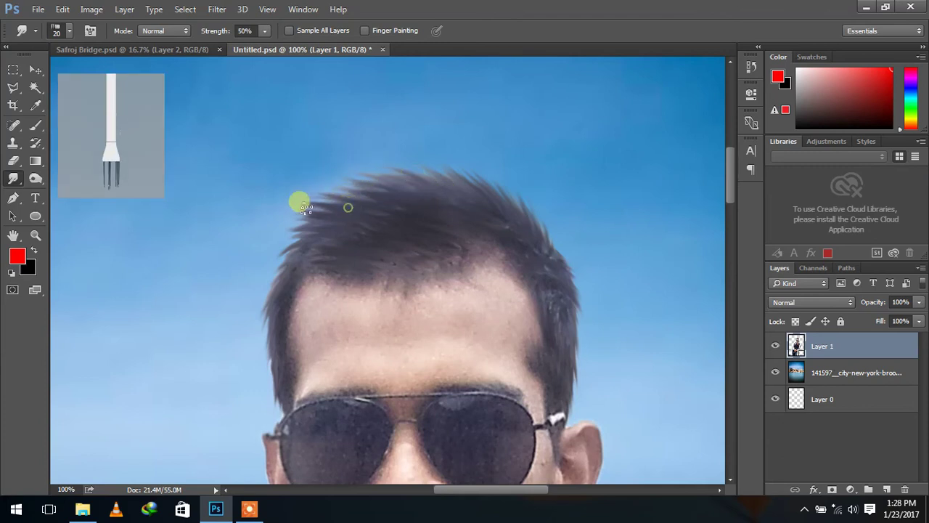
pyautogui.moveTo(353, 210)
pyautogui.mouseDown()
pyautogui.moveTo(274, 264)
pyautogui.moveTo(293, 245)
pyautogui.moveTo(299, 253)
pyautogui.moveTo(253, 297)
pyautogui.moveTo(275, 276)
pyautogui.moveTo(291, 331)
pyautogui.moveTo(303, 245)
pyautogui.moveTo(263, 266)
pyautogui.moveTo(303, 244)
pyautogui.mouseUp()
pyautogui.moveTo(592, 212)
pyautogui.mouseDown()
pyautogui.moveTo(590, 221)
pyautogui.moveTo(580, 211)
pyautogui.moveTo(592, 229)
pyautogui.moveTo(581, 322)
pyautogui.moveTo(588, 331)
pyautogui.mouseUp()
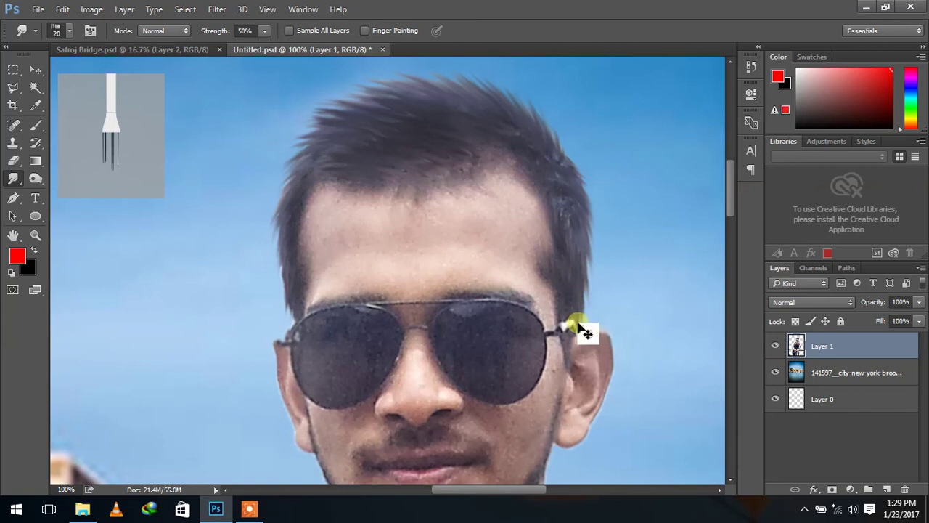
pyautogui.hotkey('ctrl', '-')
pyautogui.moveTo(460, 331); pyautogui.dragTo(470, 300)
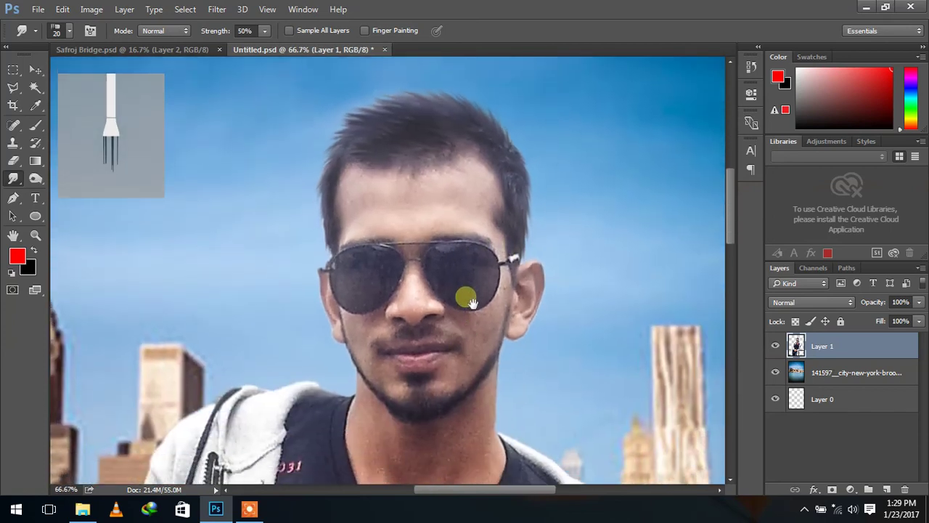
# Set up a soft Brush with red as the painting colour.
pyautogui.click(35, 126)
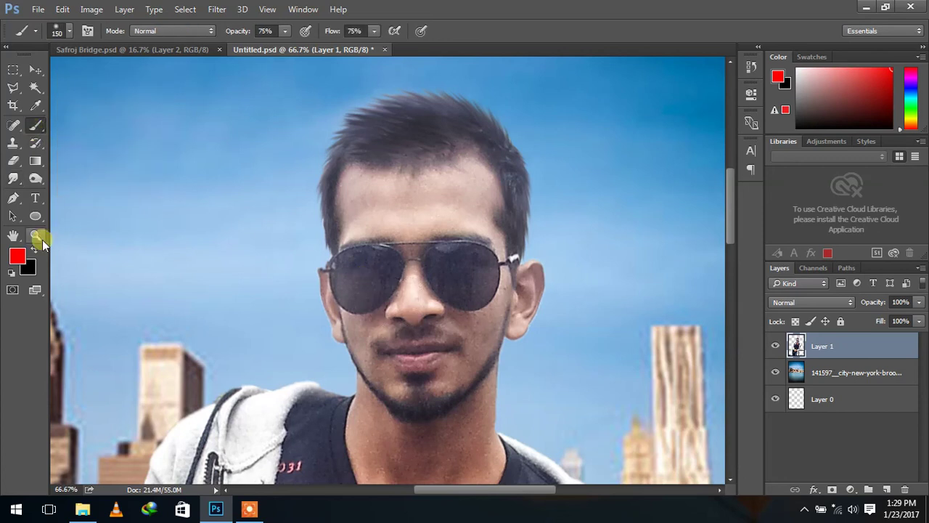
pyautogui.click(19, 257)
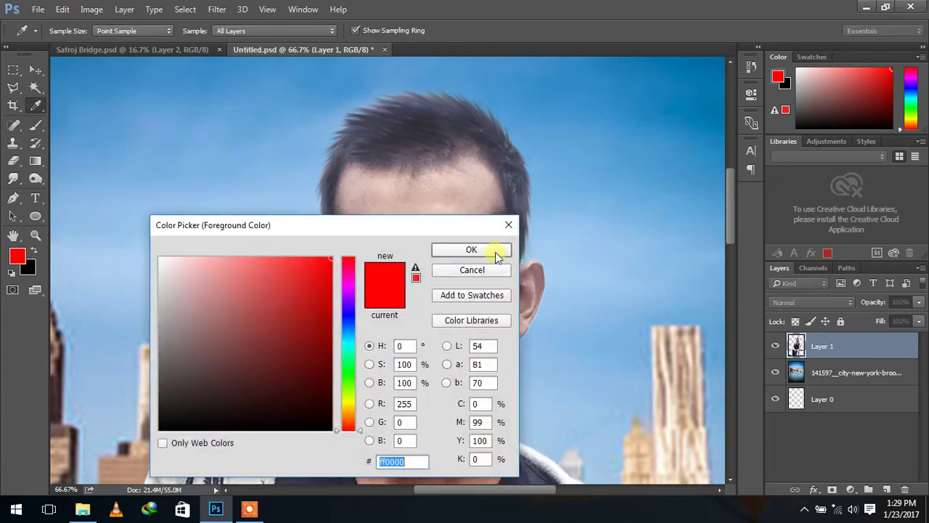
pyautogui.click(496, 253)
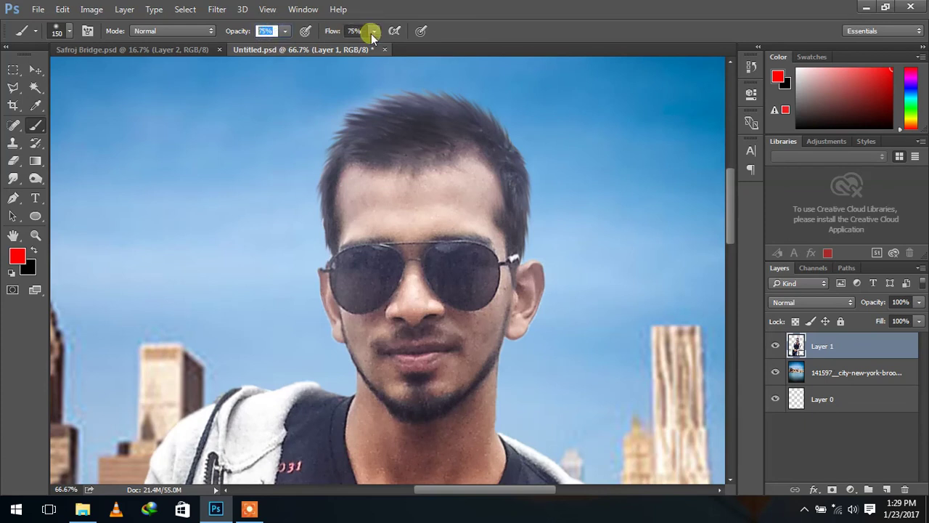
pyautogui.press('Return')
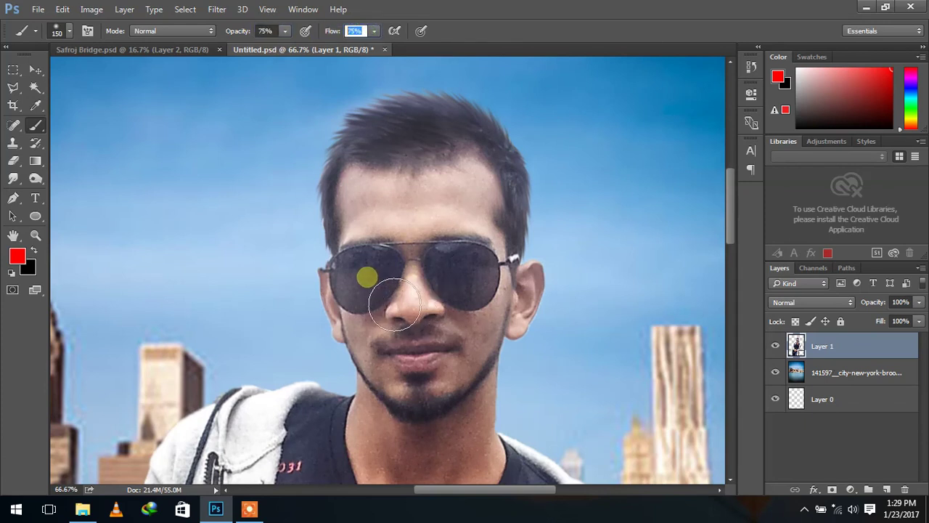
# Paint red over the lenses and change the layer's blend mode for a glow.
pyautogui.click(364, 281)
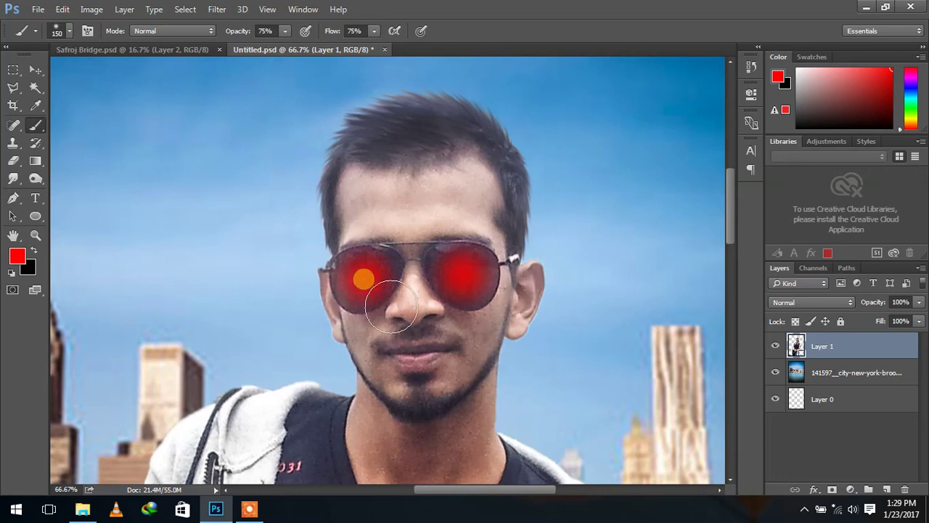
pyautogui.click(829, 301)
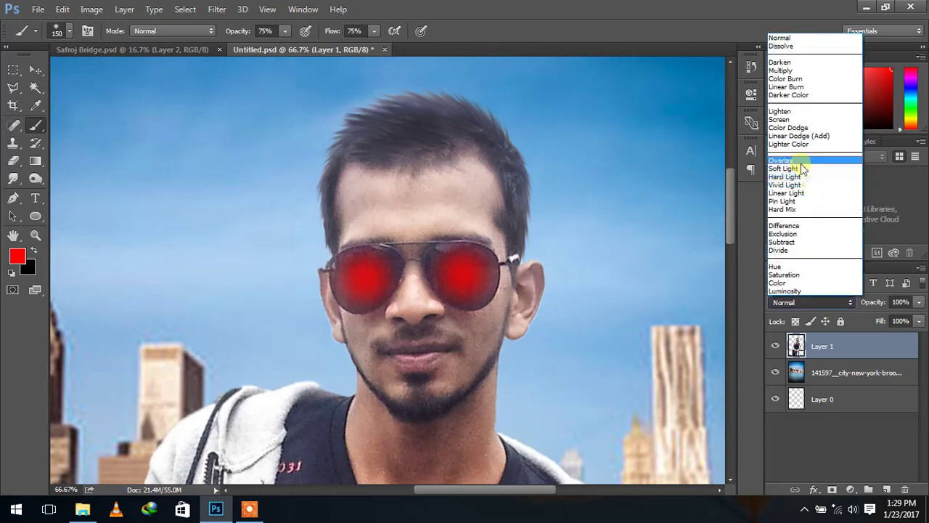
pyautogui.click(788, 113)
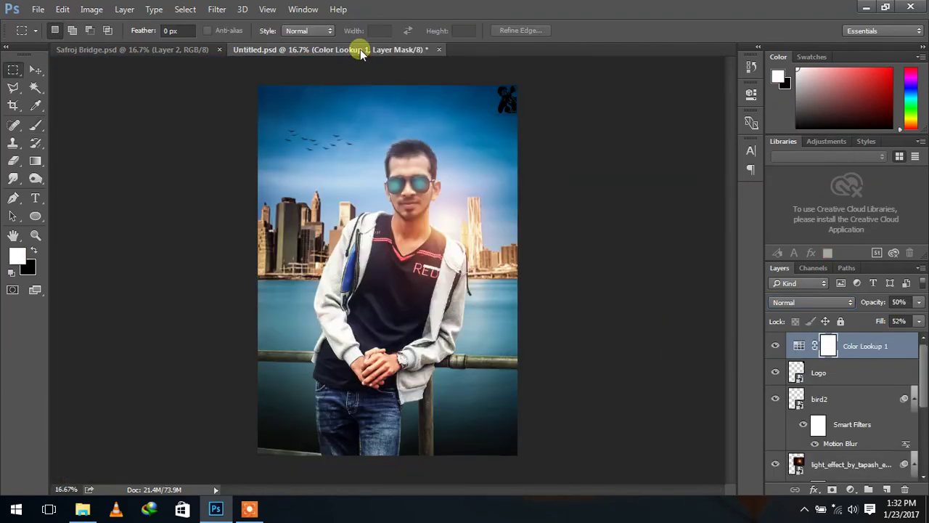
# Close Safroj Bridge.psd and zoom out on the Untitled.psd poster.
pyautogui.click(156, 50)
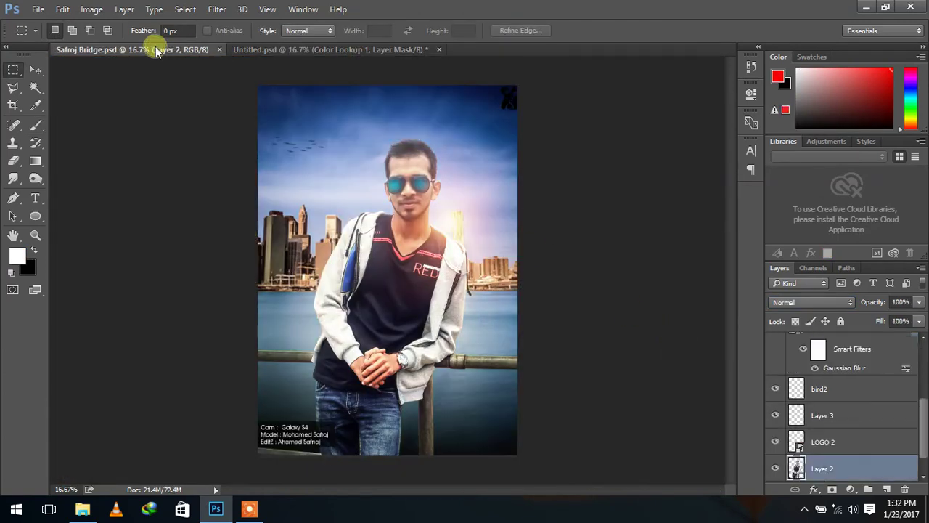
pyautogui.click(220, 49)
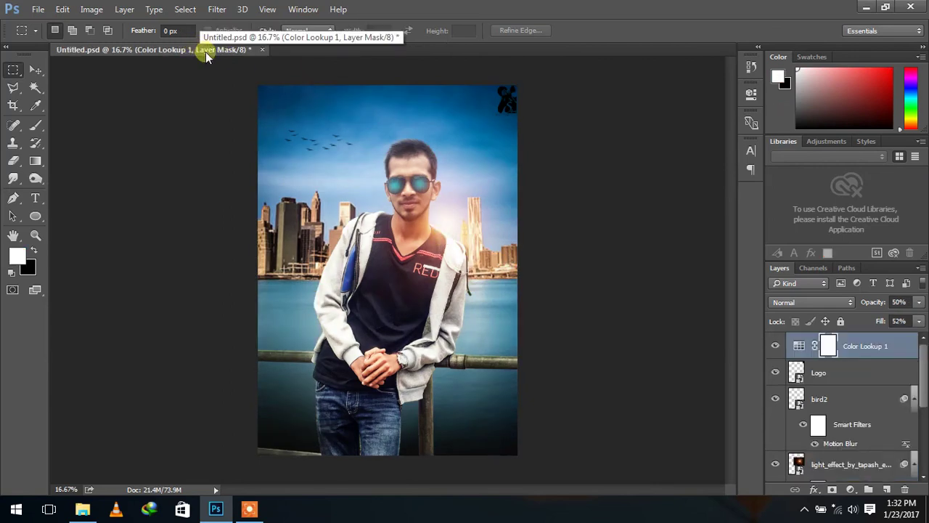
pyautogui.hotkey('ctrl', '-')
pyautogui.hotkey('ctrl', '-')
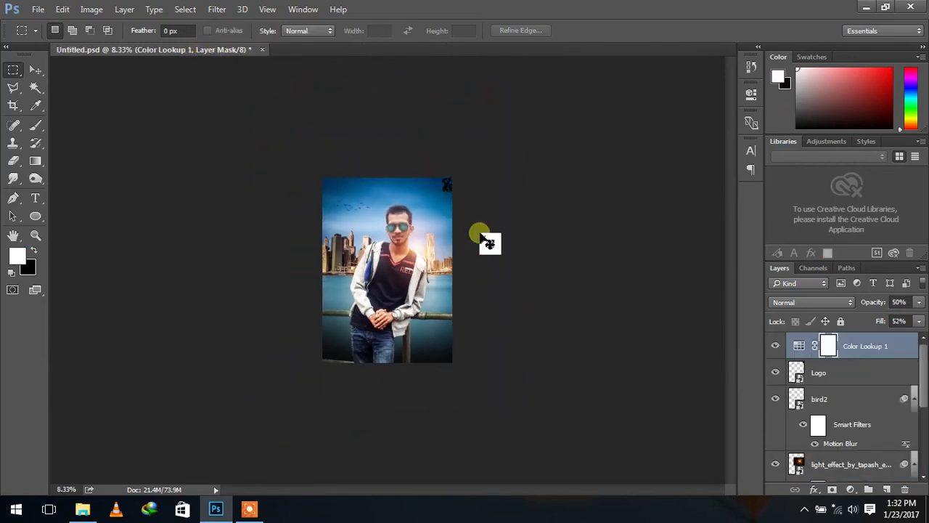